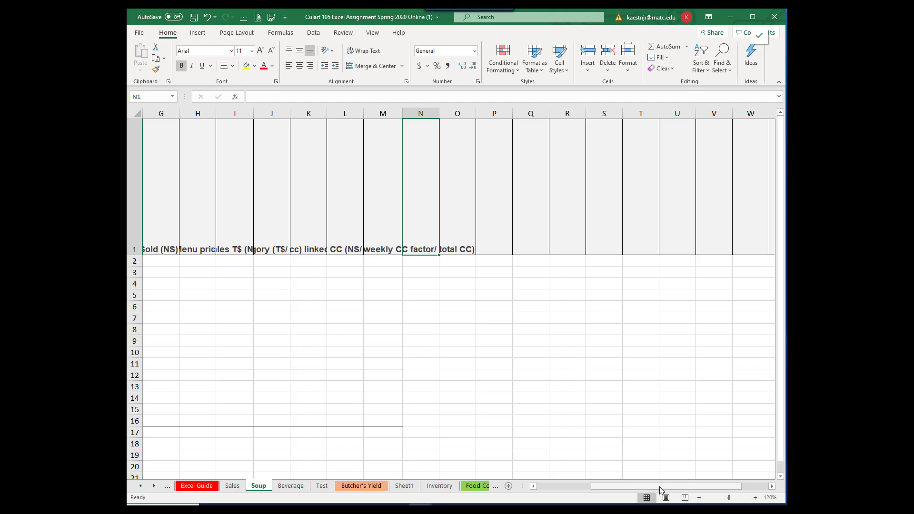
drag(659, 486, 599, 487)
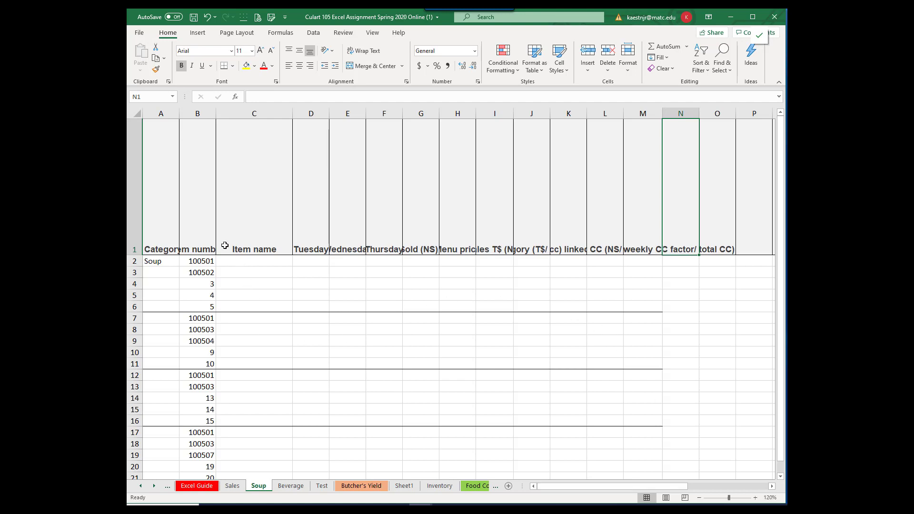
click(342, 290)
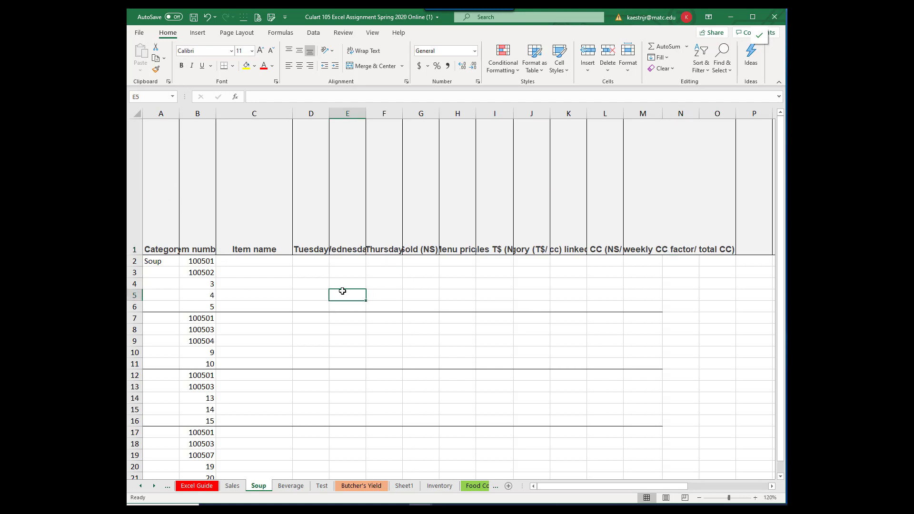
text(lkj;l)
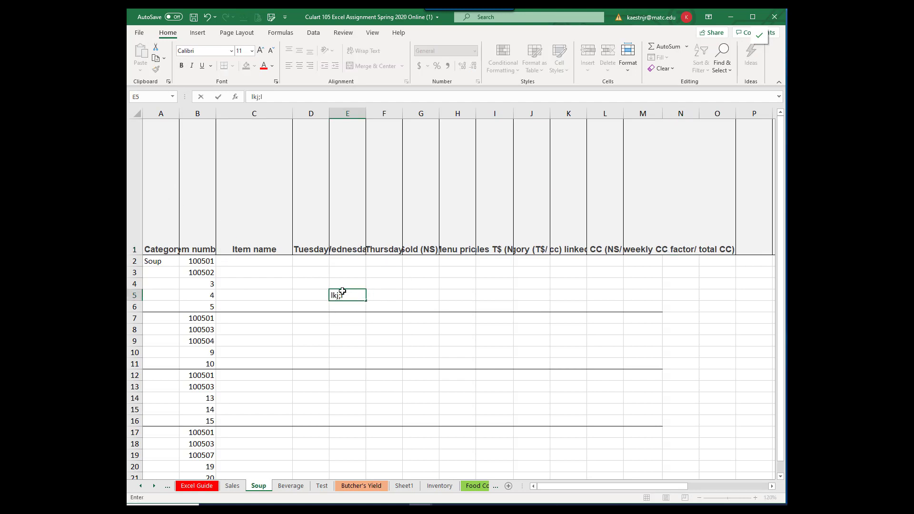
text(lhjk;lh;lk;h)
key(Return)
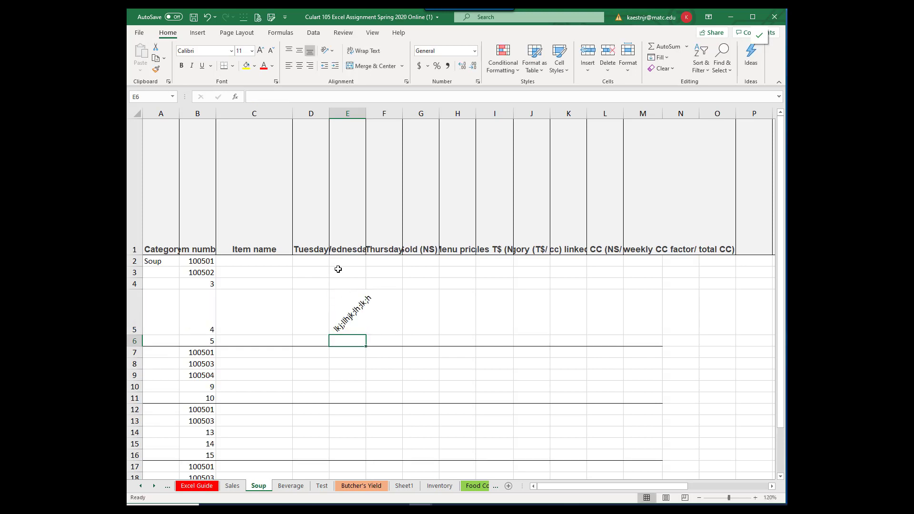
click(208, 18)
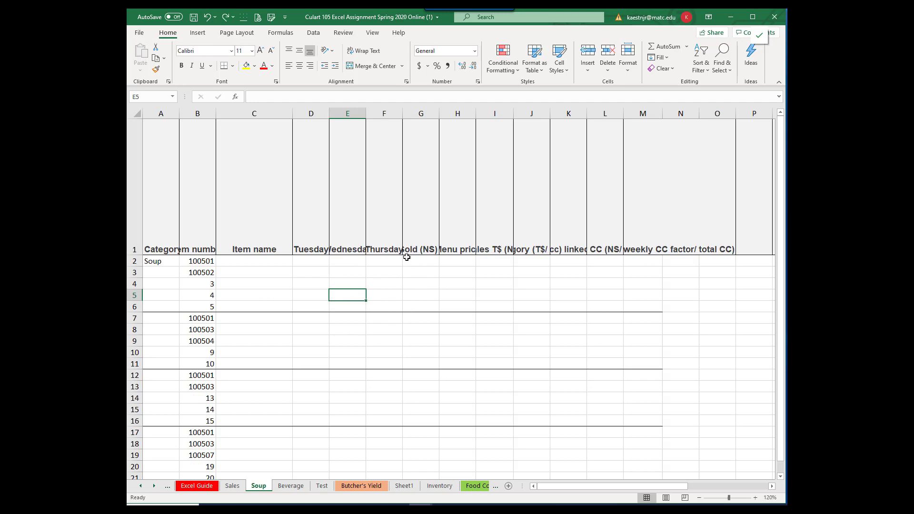
Step: Angle the text of header row 1 counterclockwise and wrap it within its cells
click(159, 244)
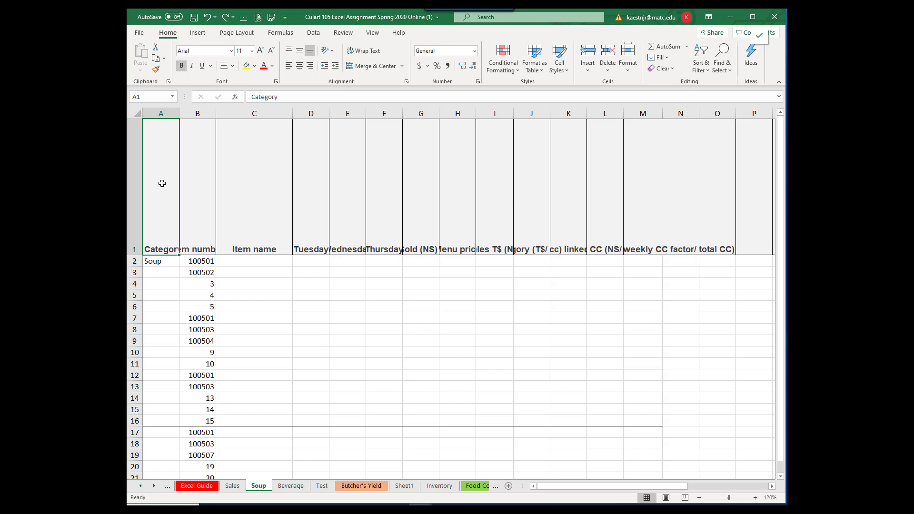
click(133, 180)
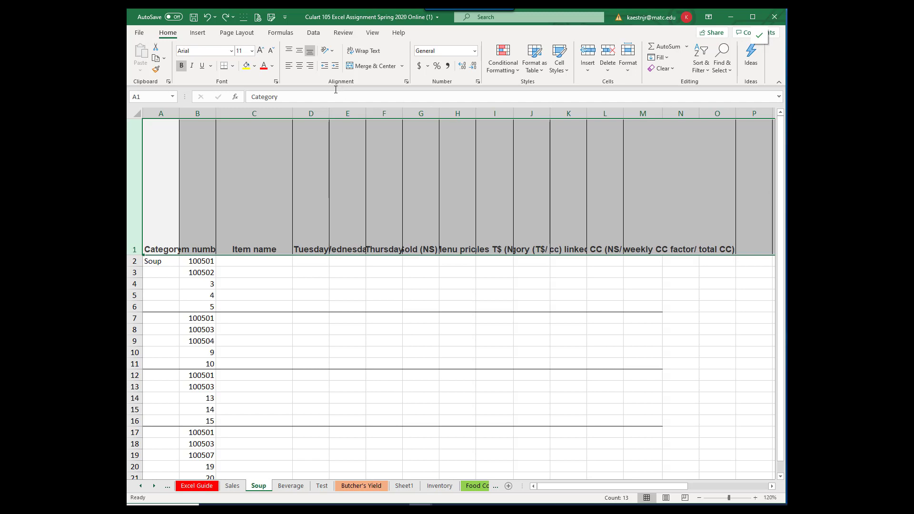
click(331, 51)
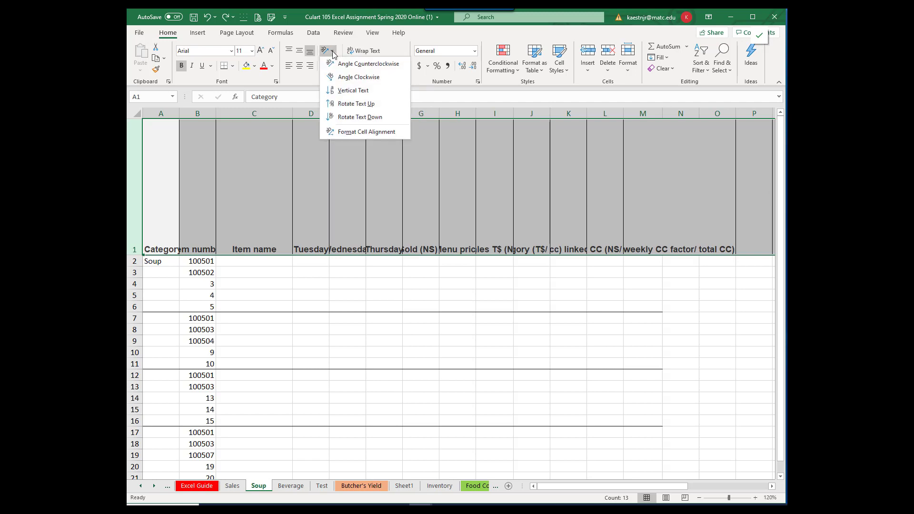
click(343, 65)
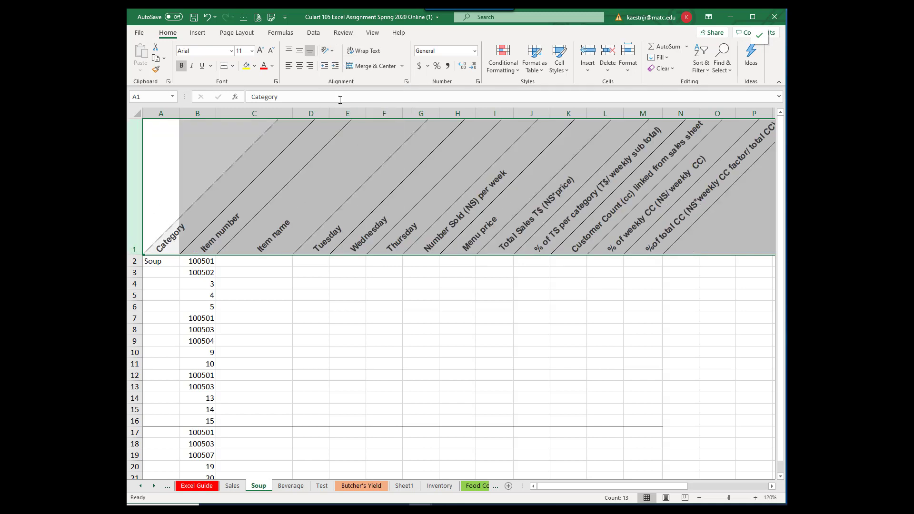
click(366, 51)
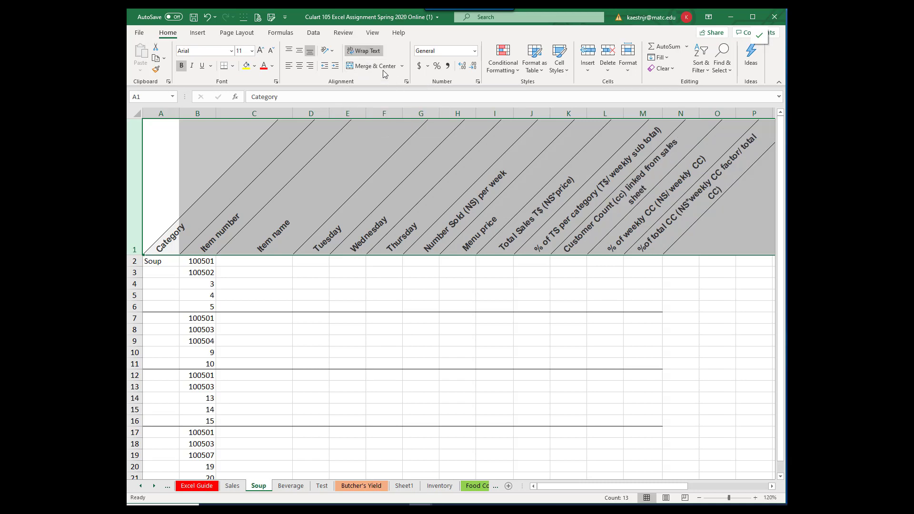
click(369, 52)
click(370, 53)
Step: Fill the Soup category from A2 down through A26, using the option to fill without formatting
click(162, 262)
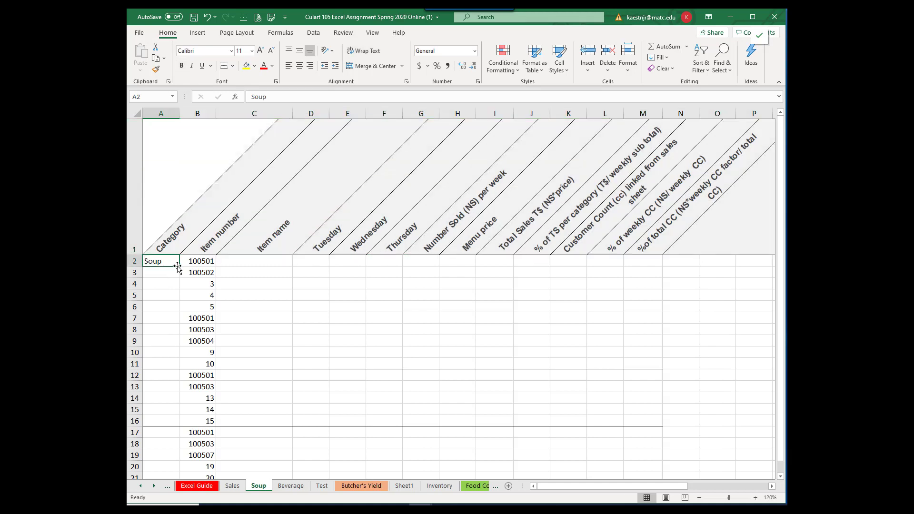
mouse_move(179, 265)
mouse_down()
mouse_move(182, 432)
mouse_move(181, 405)
mouse_up()
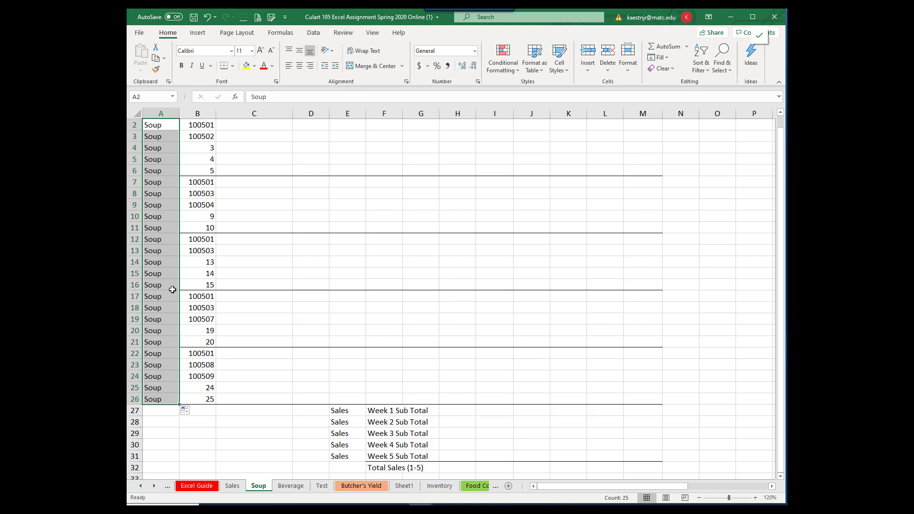
click(194, 412)
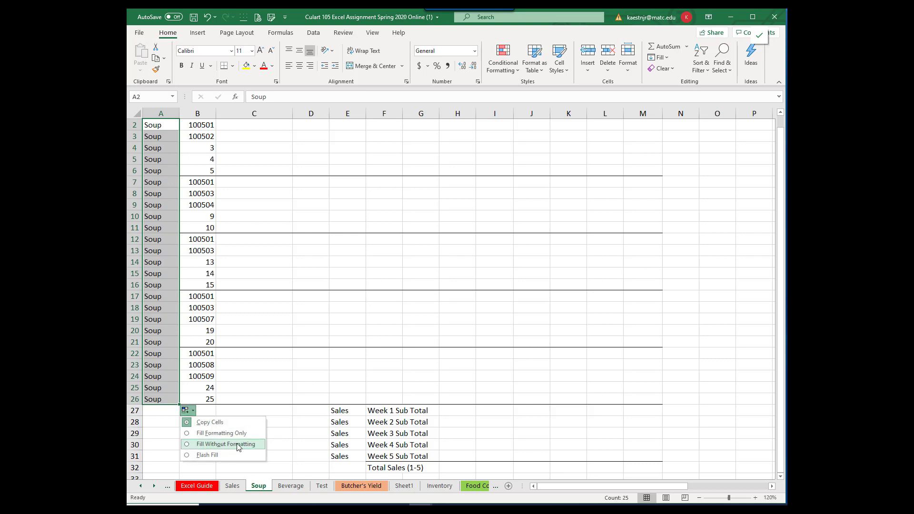
click(186, 445)
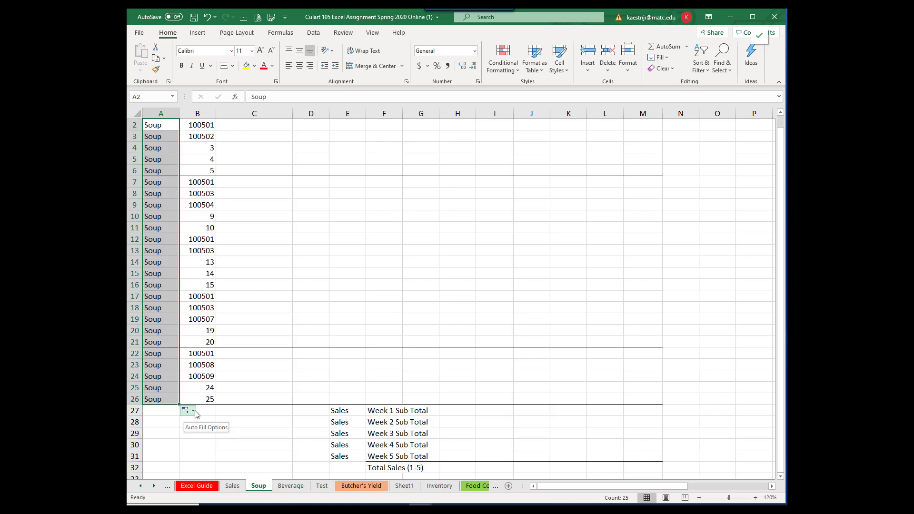
Step: Enter 1, 2 and 3 as the Tuesday, Wednesday and Thursday sales in cells D2 to F2
scroll(193, 416, up, 2)
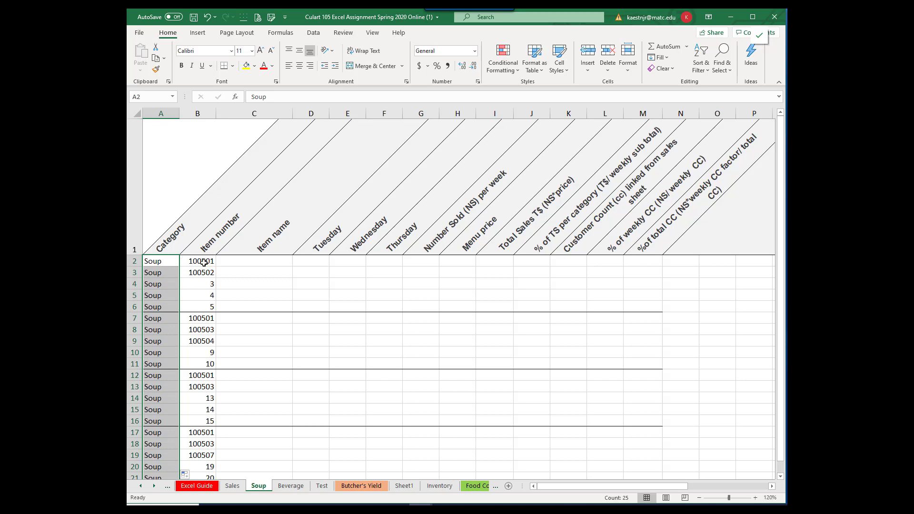
click(316, 265)
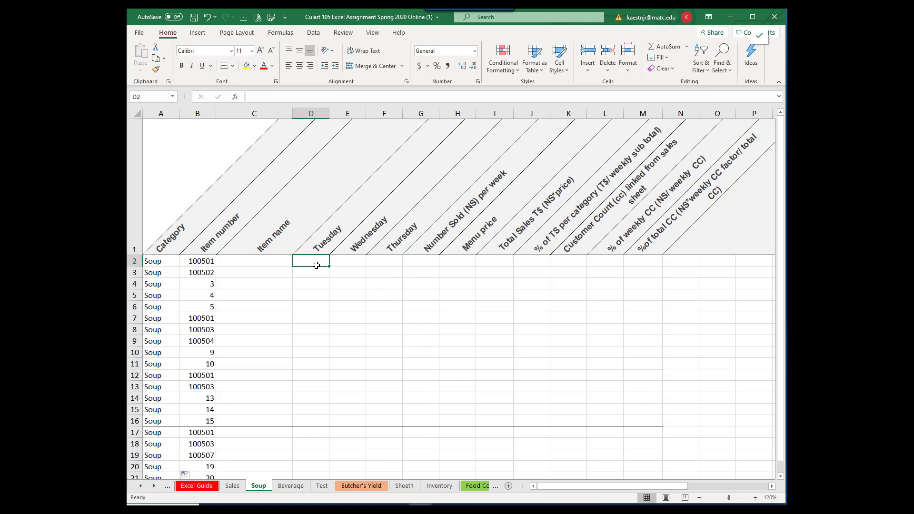
text(1)
key(Tab)
text(2)
key(Tab)
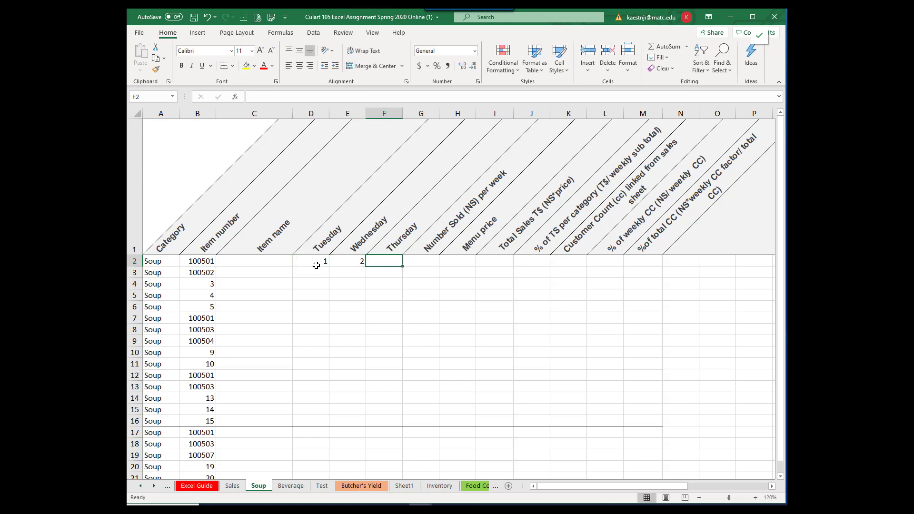
text(3)
key(Tab)
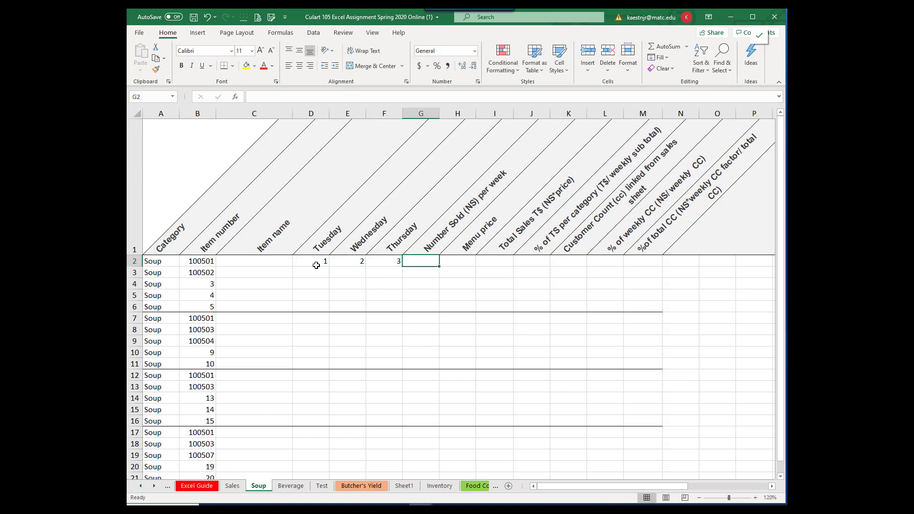
Step: Enter the Wednesday sales 5 in cell E3 and 6 in cell E4
key(Down)
key(Left)
key(Left)
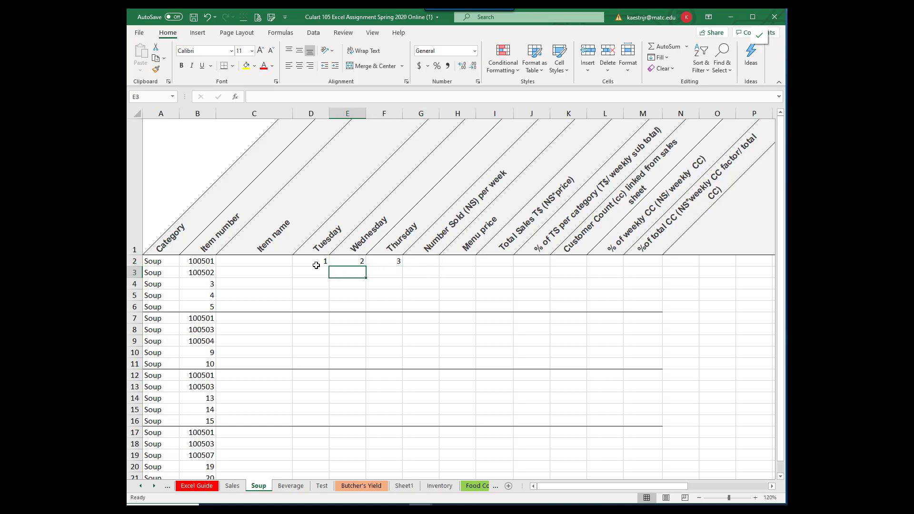
text(5)
key(Return)
text(6)
key(Tab)
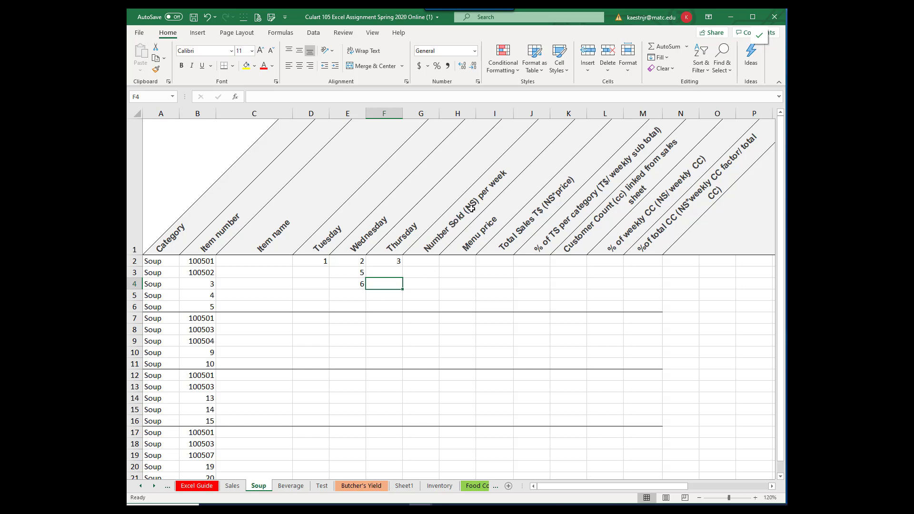
Step: Total the first soup's daily sales in G2 with AutoSum over D2:F2
click(420, 261)
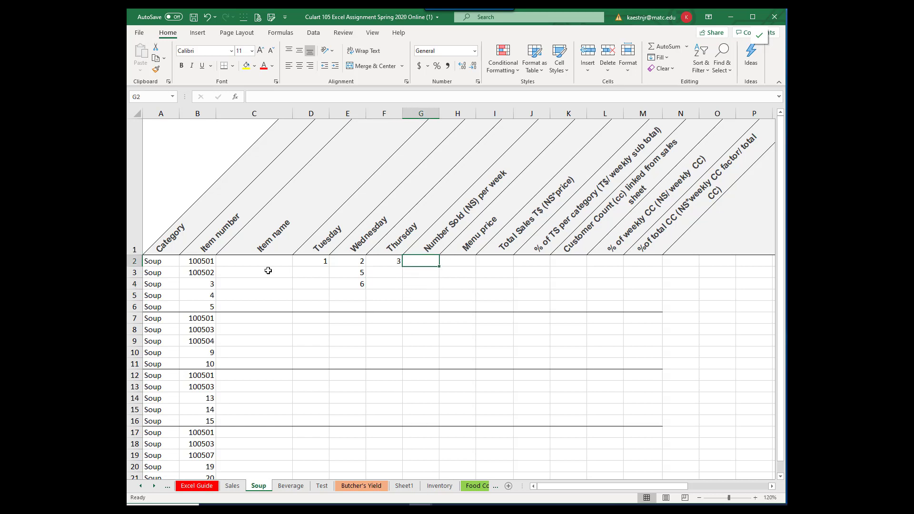
click(663, 47)
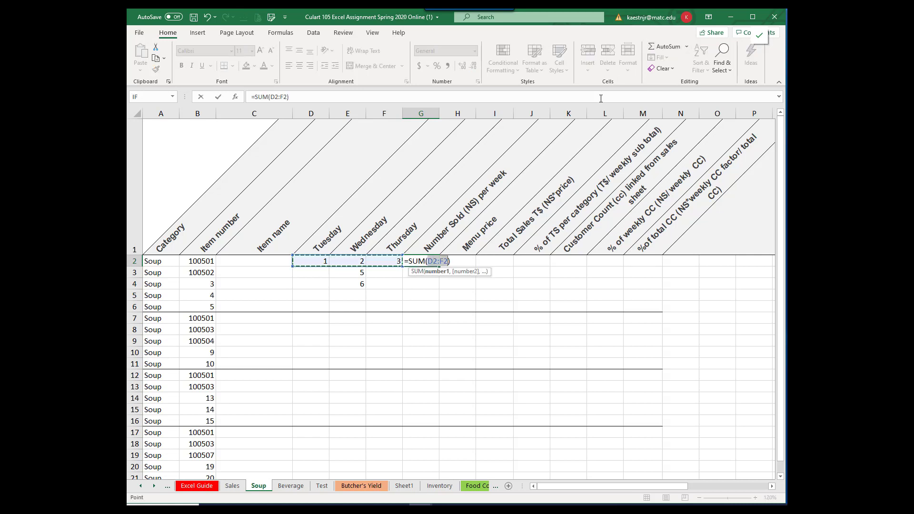
key(Return)
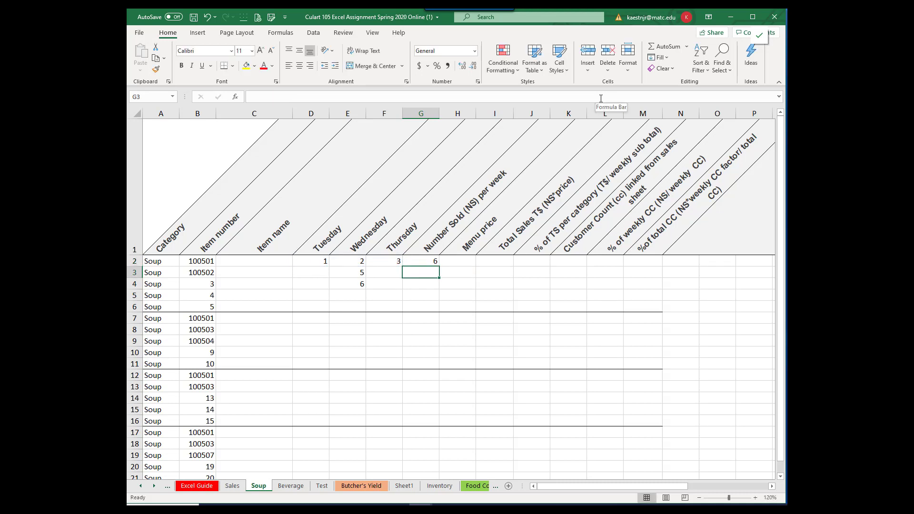
Step: Add up the second soup's daily sales in G3 with the formula =D3+E3+F3
text(=)
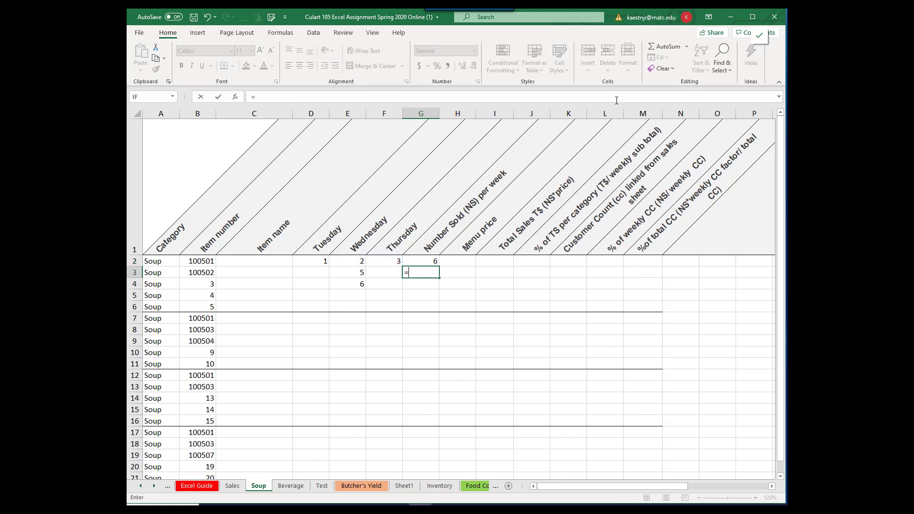
click(316, 272)
click(341, 271)
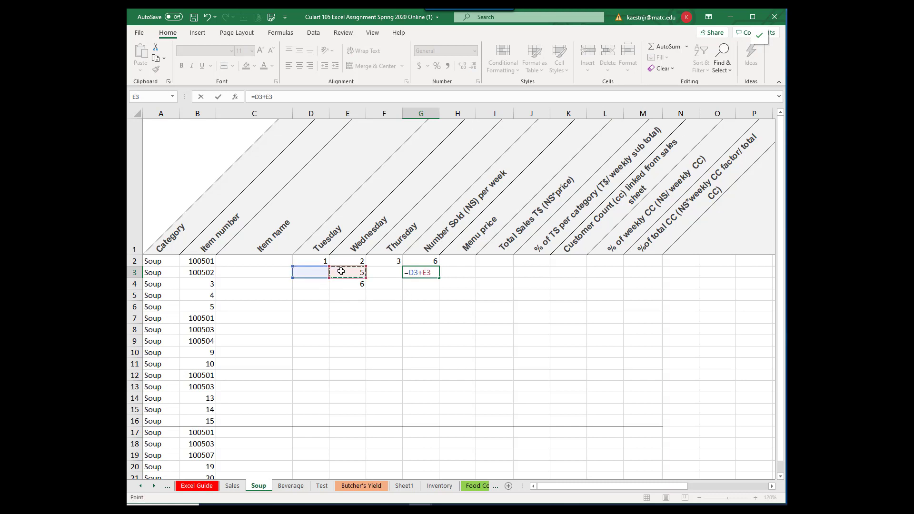
text(+)
click(385, 272)
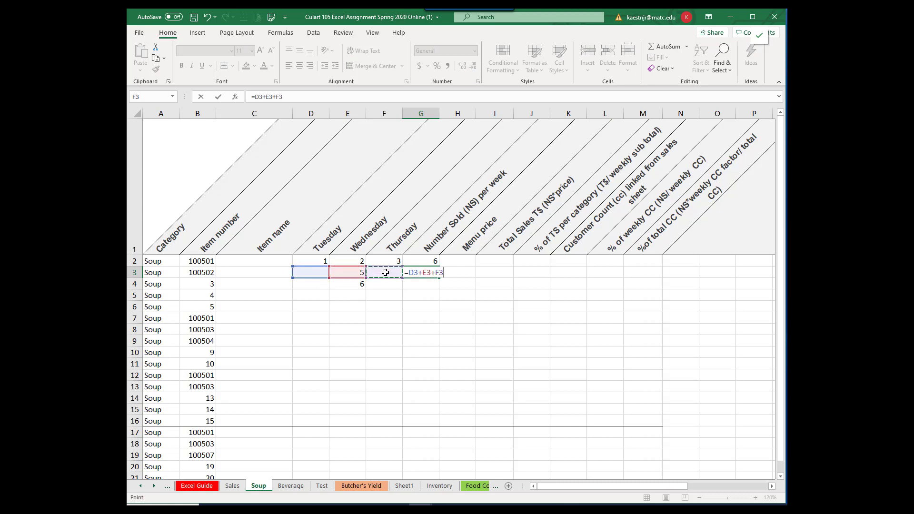
key(Return)
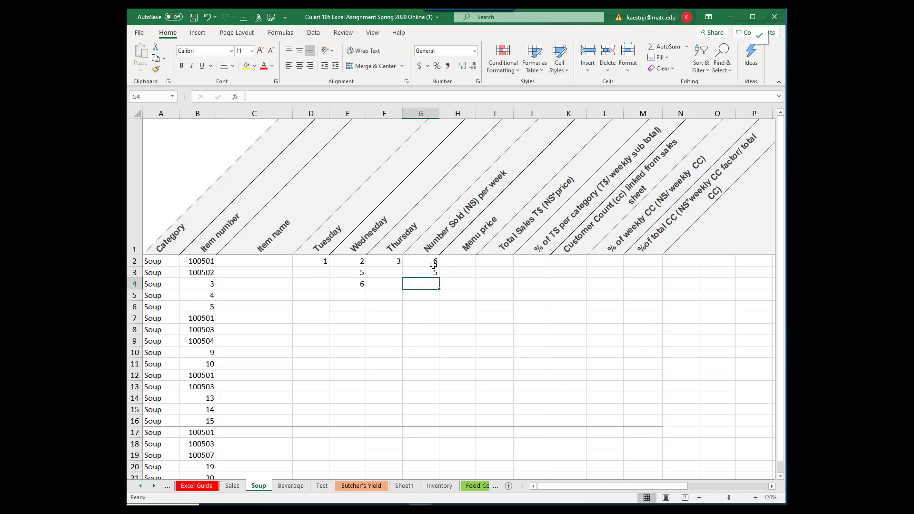
Step: Copy the SUM formula from G2 down through G26, filling without formatting
click(428, 261)
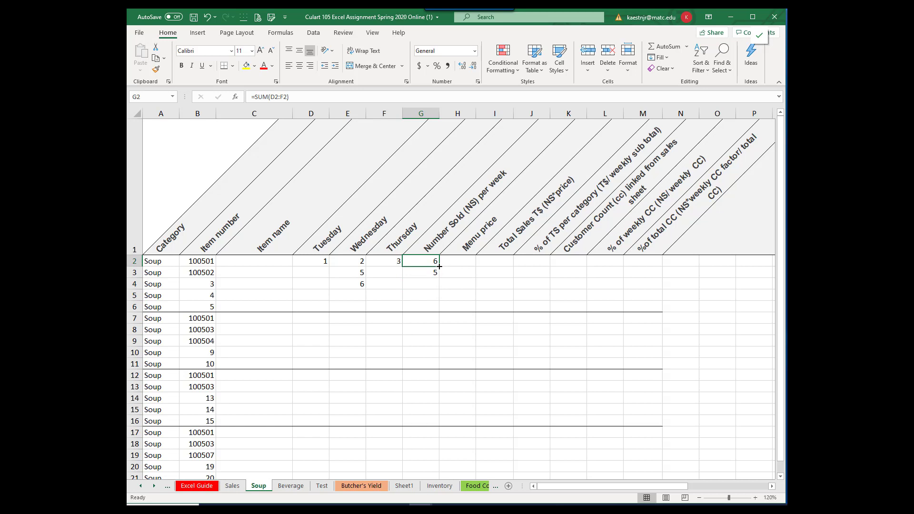
drag(438, 267, 437, 405)
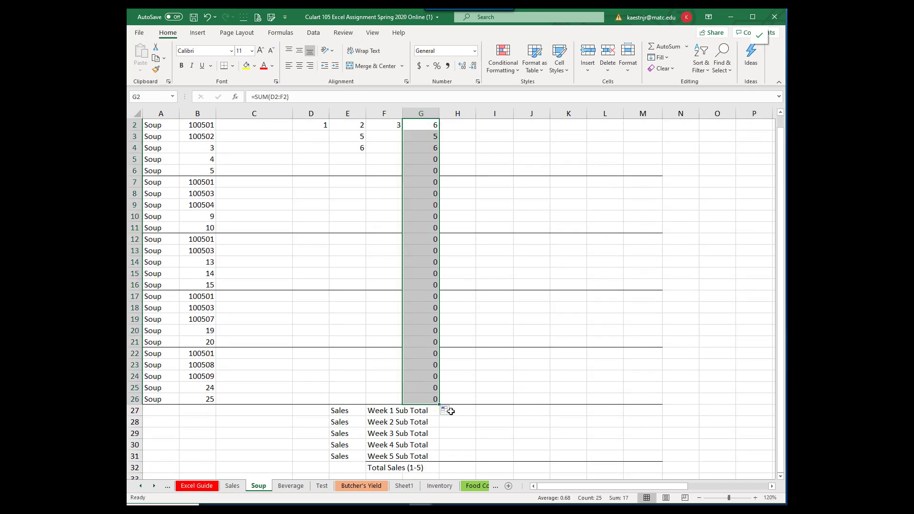
click(448, 410)
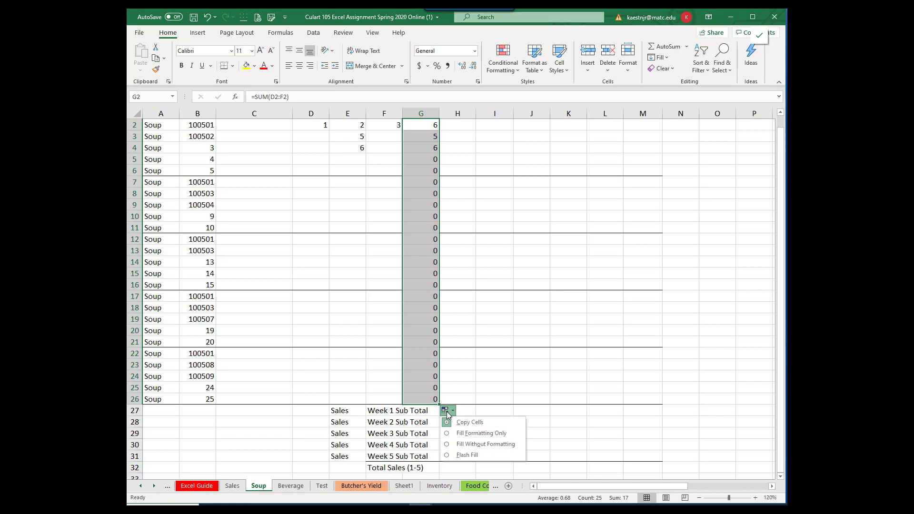
click(461, 444)
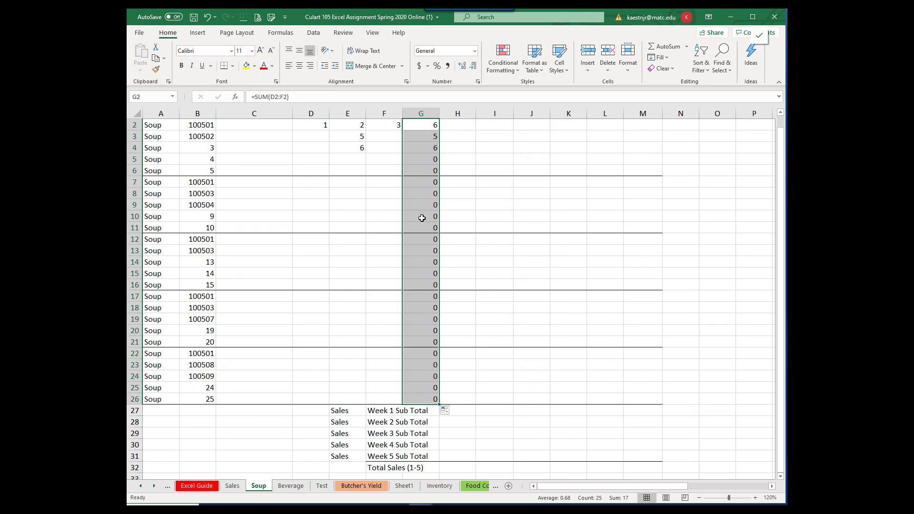
Step: Enter the Wednesday sales 7 in cell E10, 7 in cell E18 and 8 in cell E24
click(348, 219)
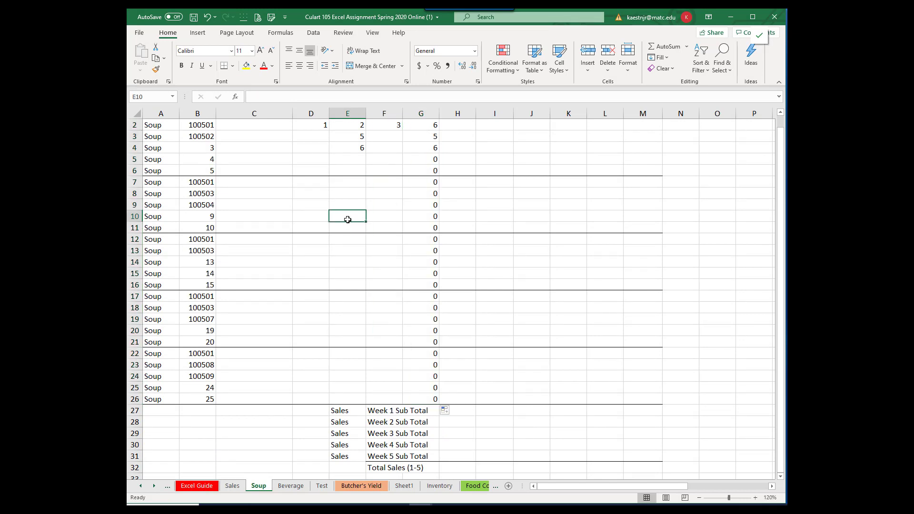
text(7)
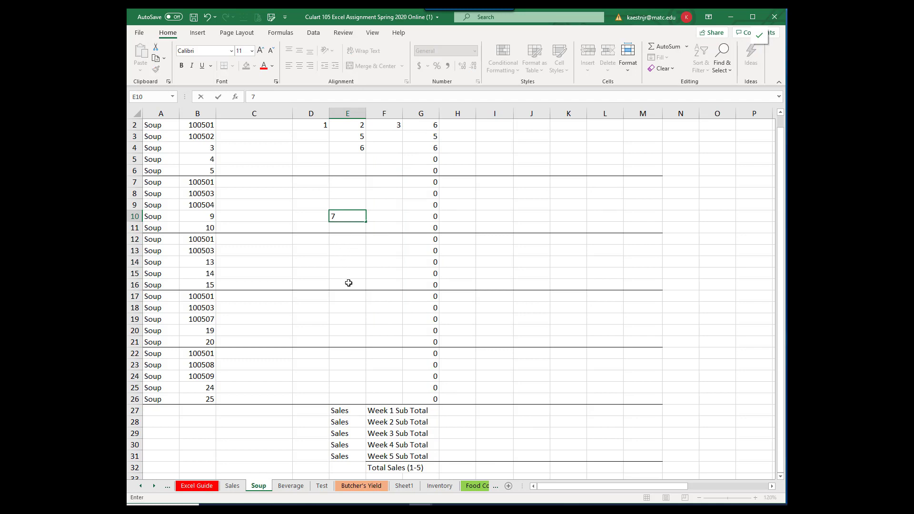
click(348, 297)
click(346, 313)
text(7)
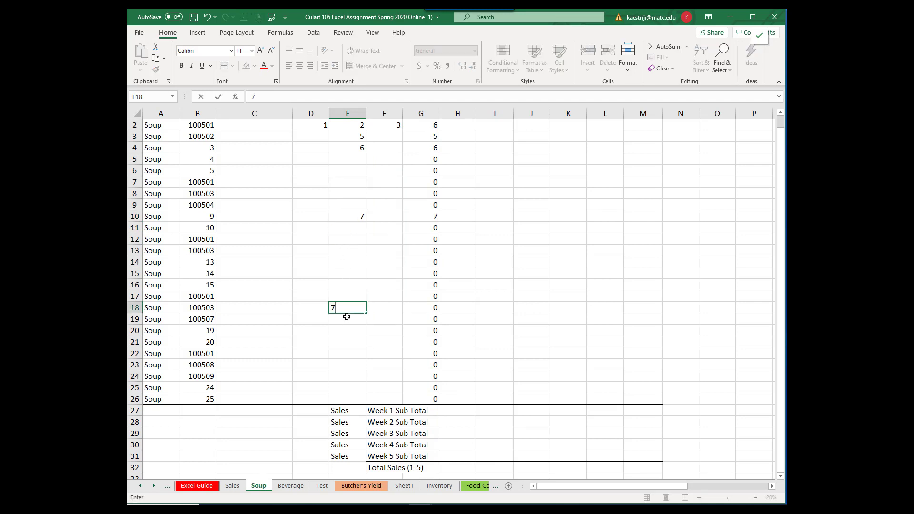
click(350, 377)
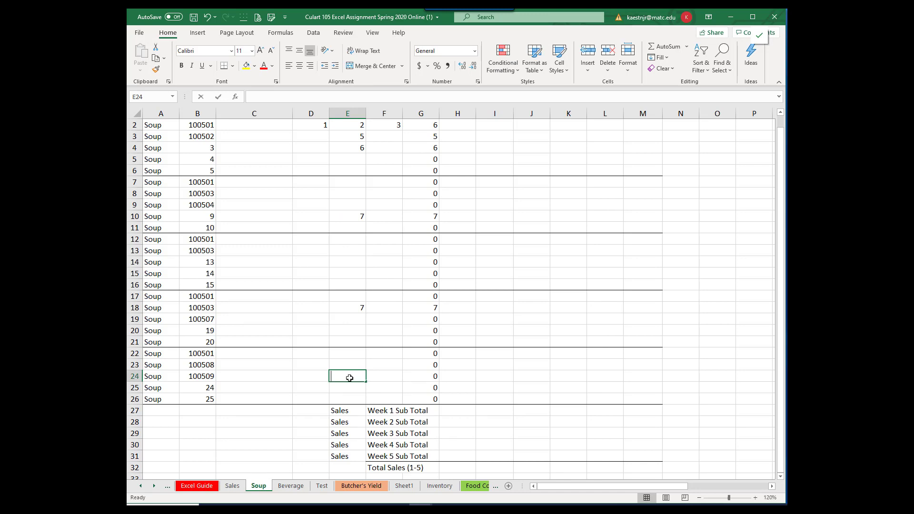
text(8)
key(Return)
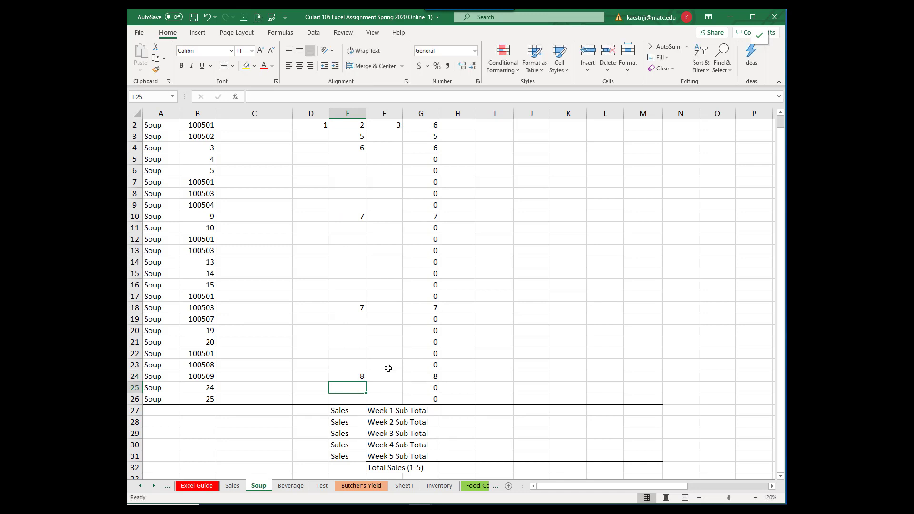
Step: Enter the menu price 5 in cell H2 and apply the English (United States) dollar accounting format to H3
scroll(388, 368, down, 4)
scroll(388, 362, up, 5)
click(451, 260)
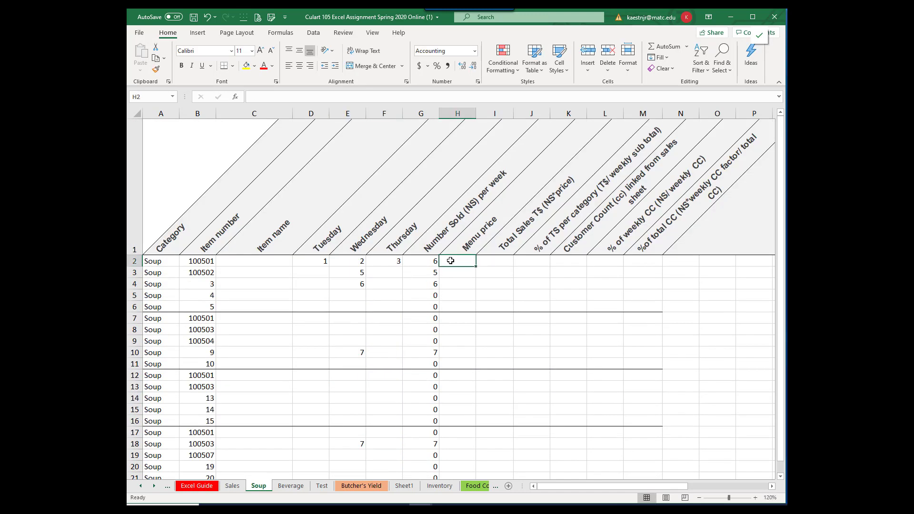
text(5.)
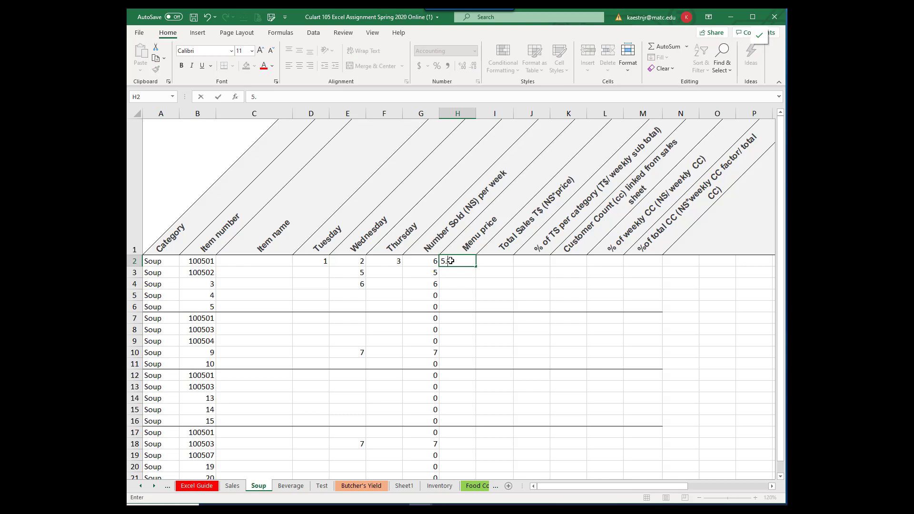
key(Return)
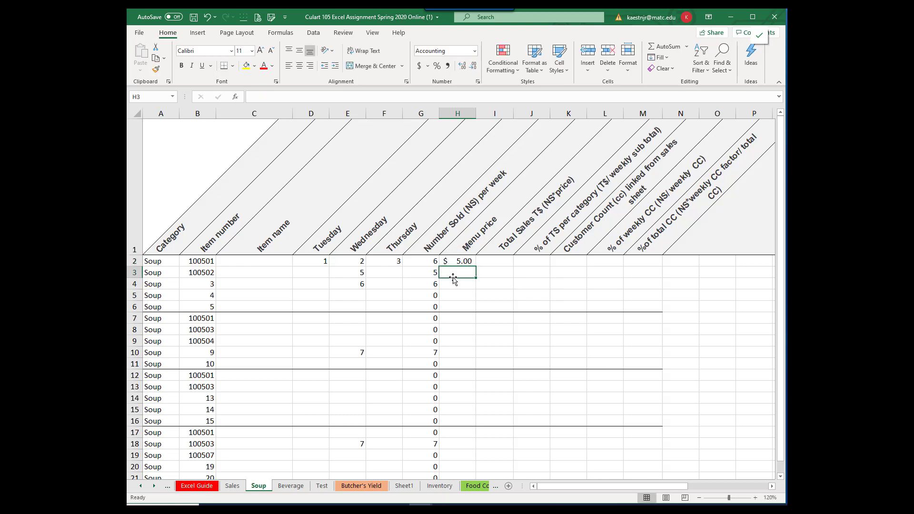
click(428, 67)
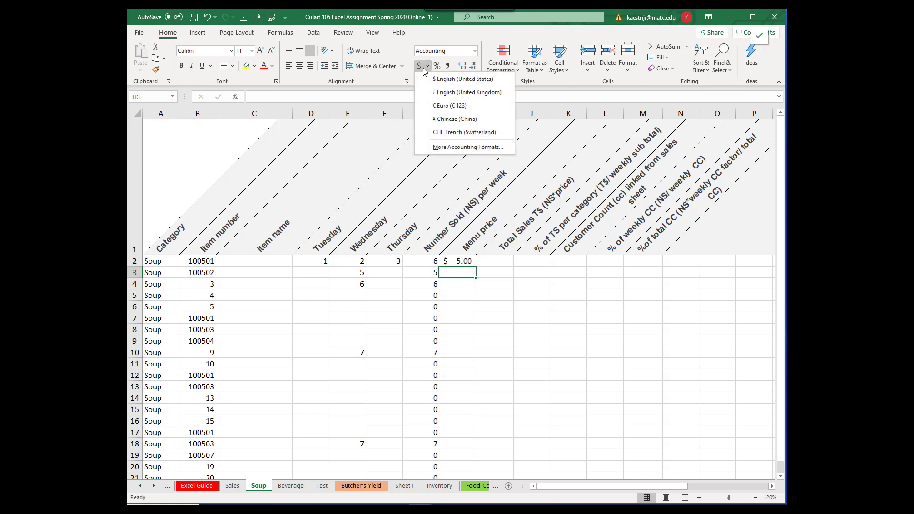
click(445, 80)
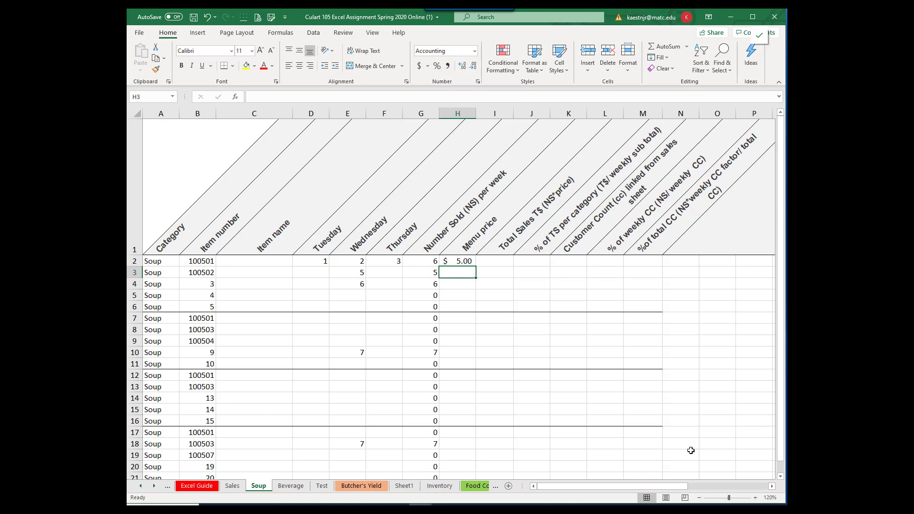
click(462, 261)
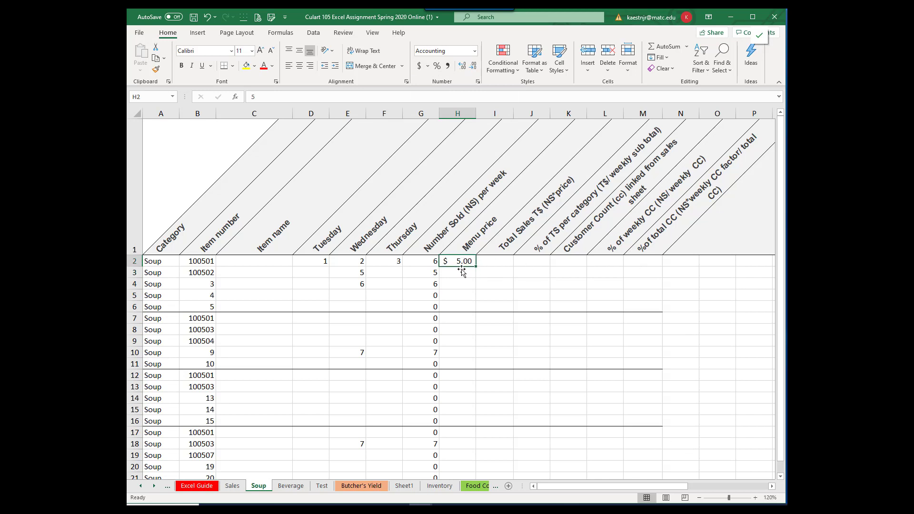
drag(477, 268, 470, 403)
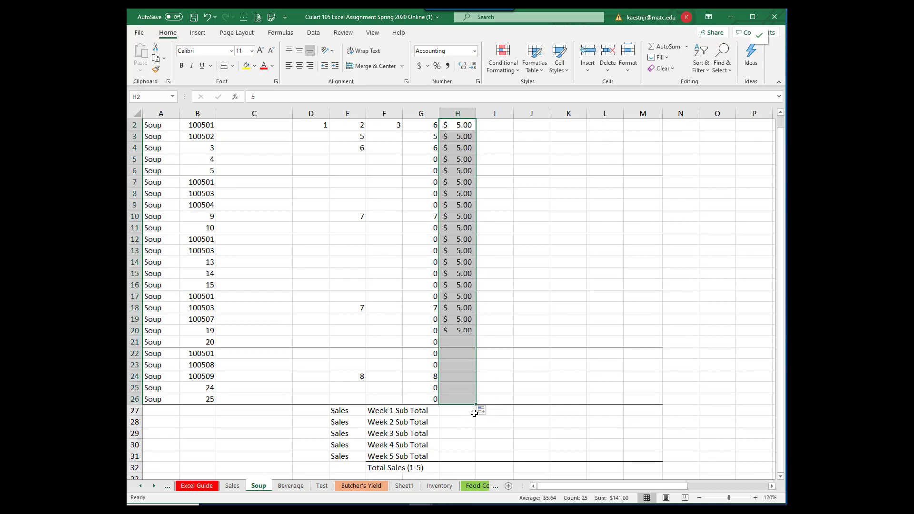
click(482, 410)
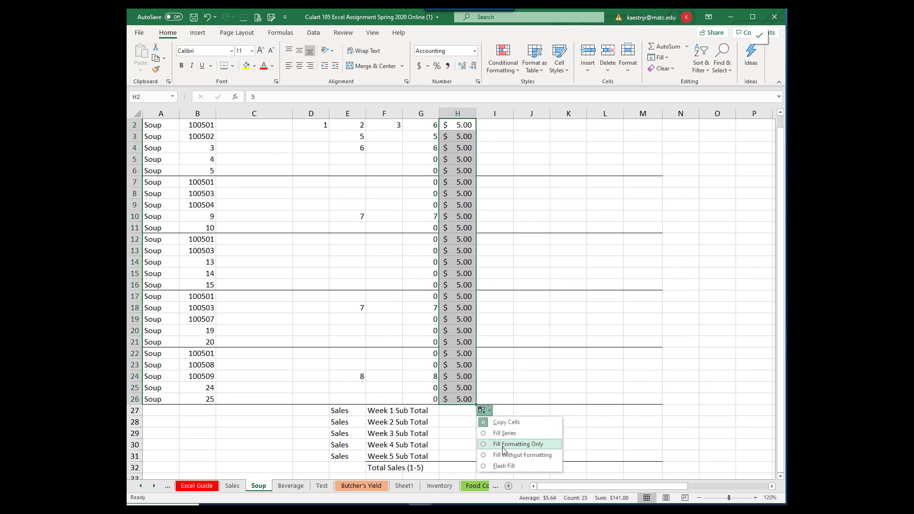
key(ctrl+z)
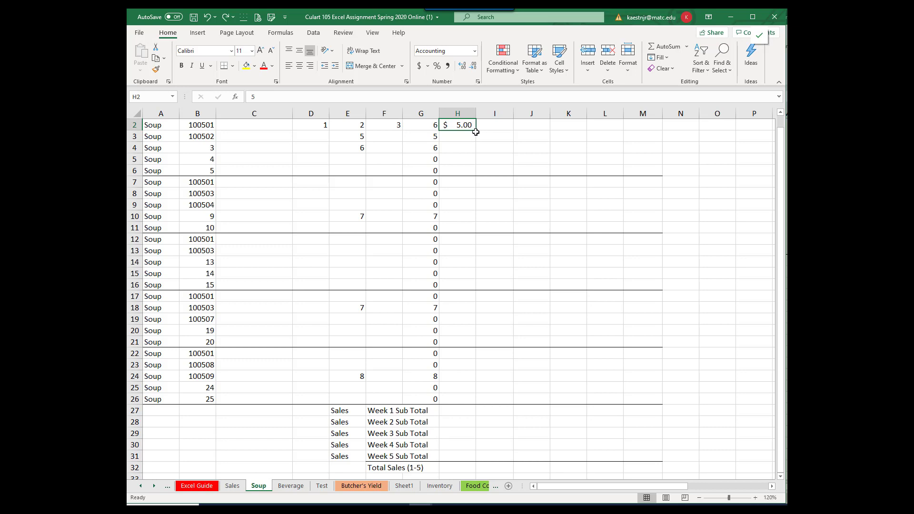
Step: Copy the menu price from H2 down through H26, filling without formatting
drag(476, 130, 468, 406)
click(483, 411)
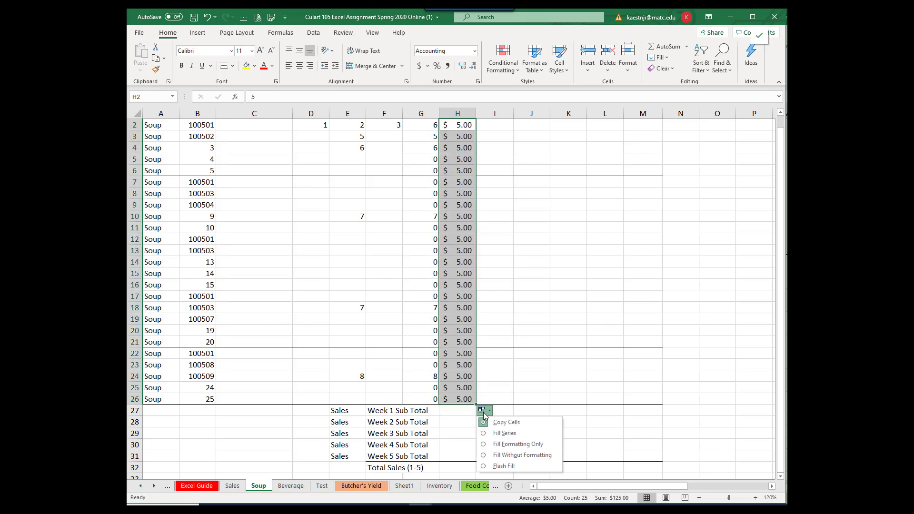
click(485, 456)
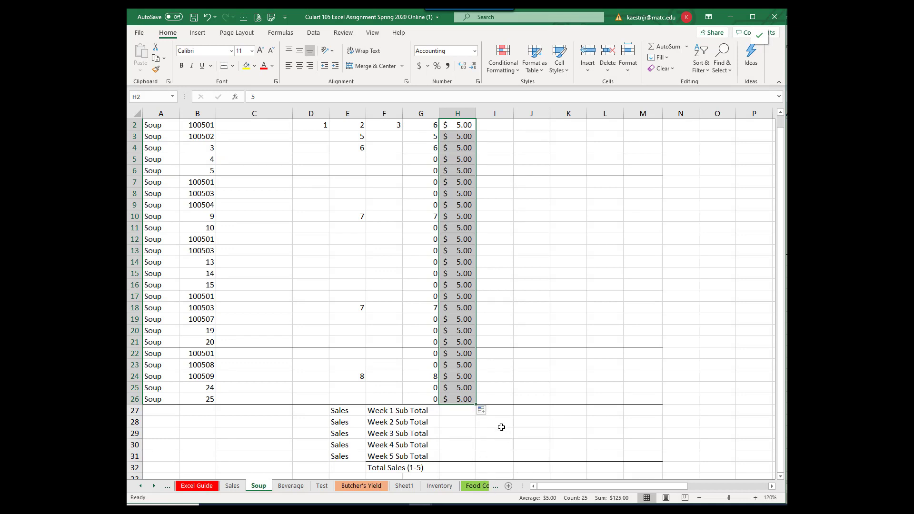
Step: Calculate the first soup's total sales in I2 with the formula =G2*H2
scroll(495, 388, up, 1)
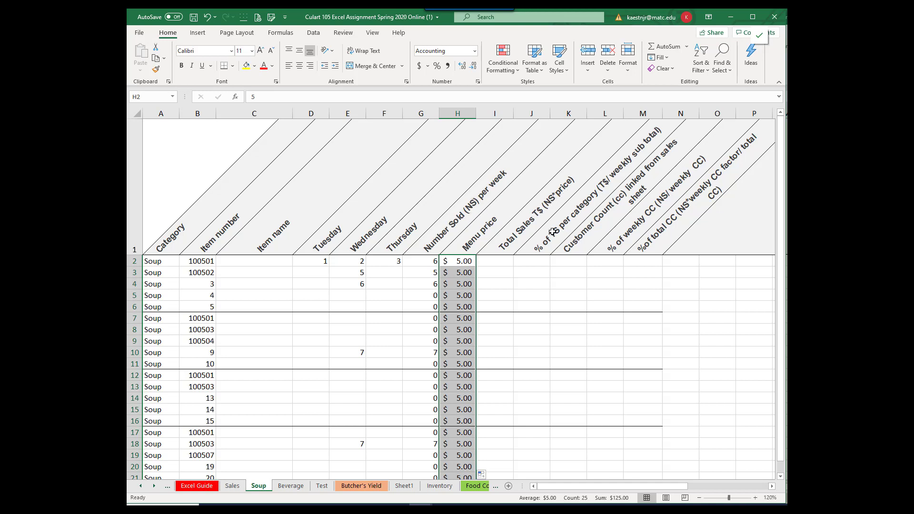
click(494, 261)
text(=)
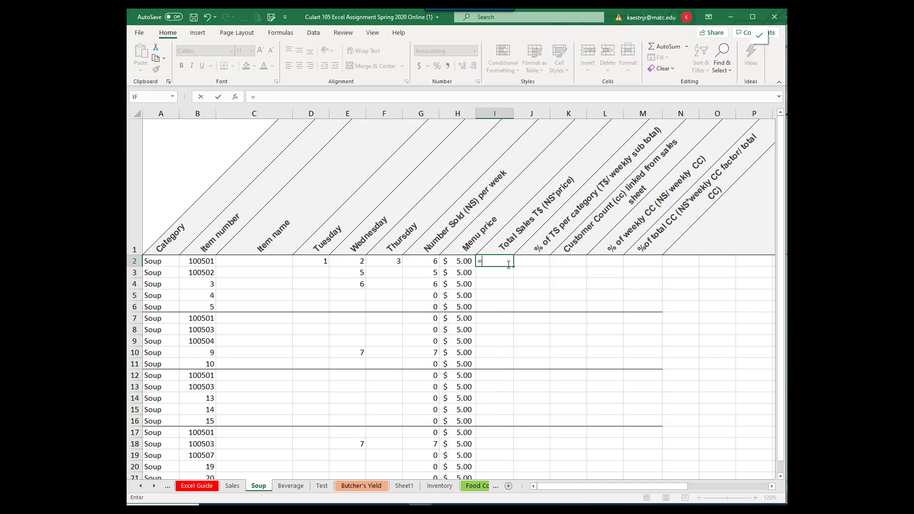
click(424, 261)
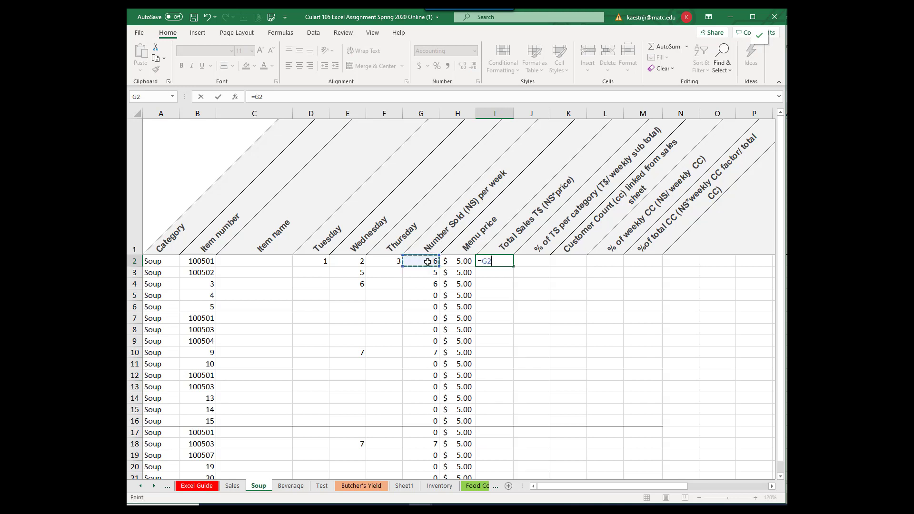
text(*)
click(464, 261)
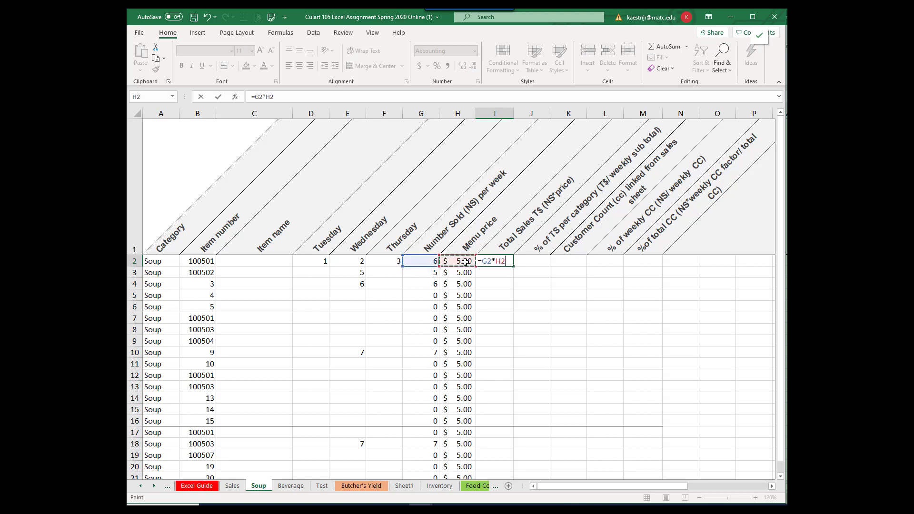
key(Return)
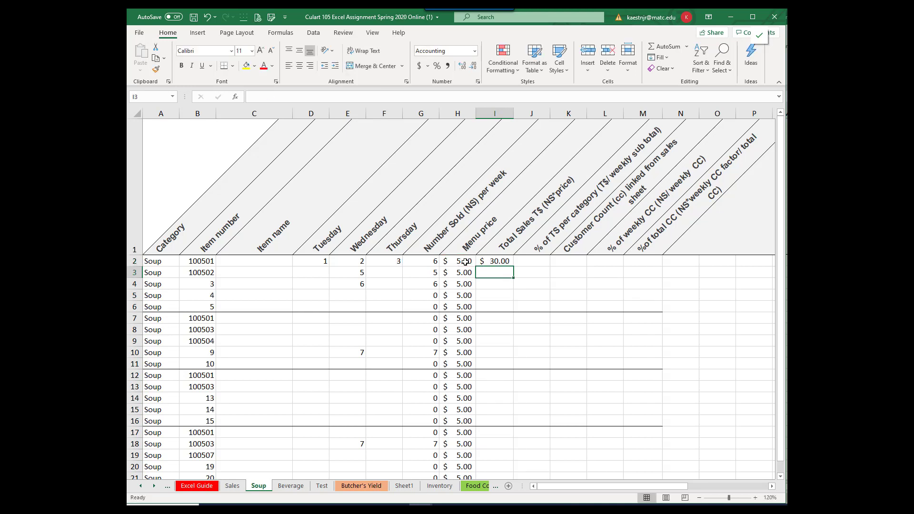
Step: Copy the total sales formula from I2 down through I26, filling without formatting
click(498, 261)
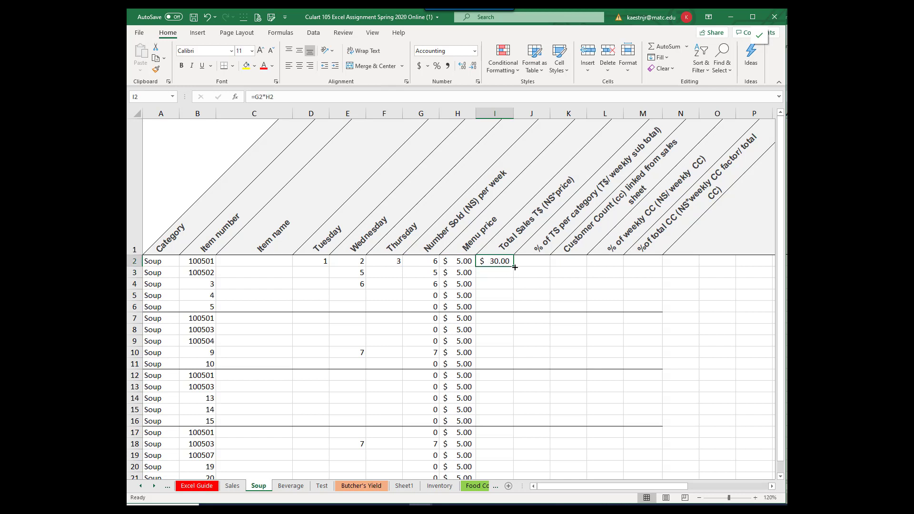
drag(514, 268, 512, 405)
click(524, 412)
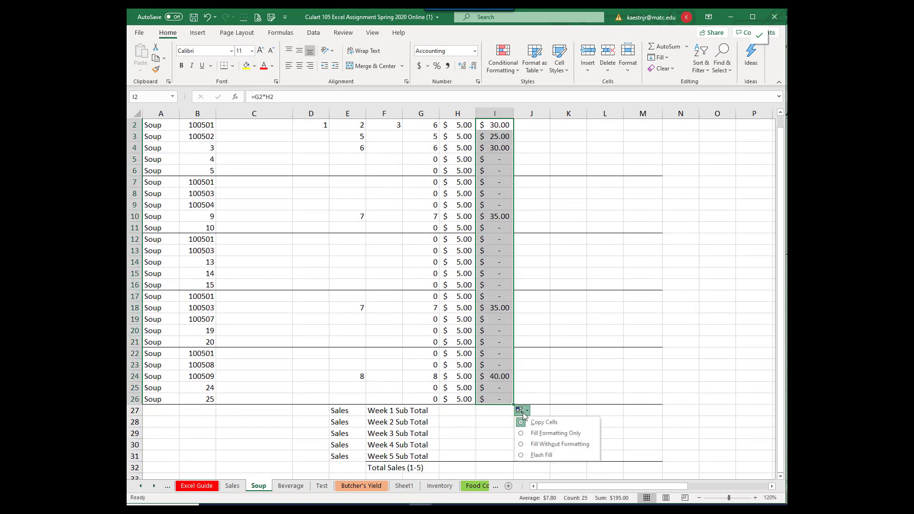
click(537, 443)
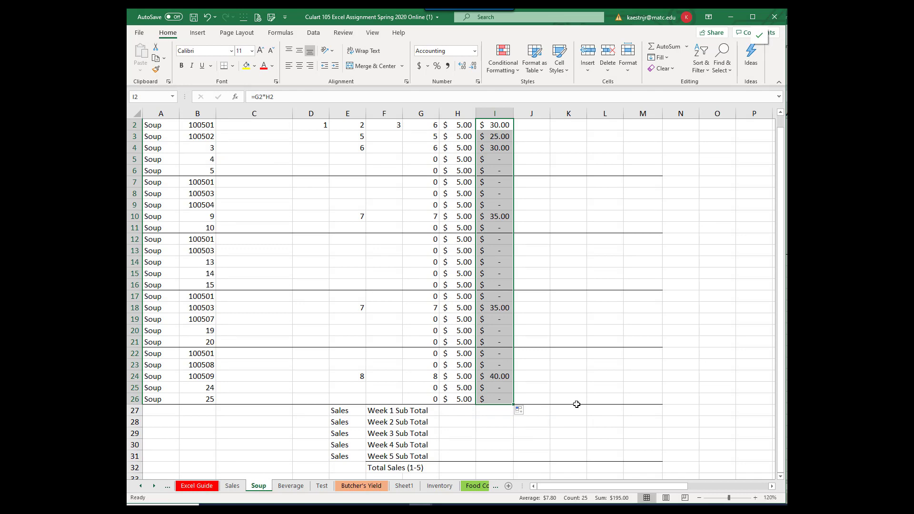
Step: Calculate the Week 1 sales subtotal in I27 with AutoSum, restricting the summed range to I2:I6
scroll(571, 395, up, 1)
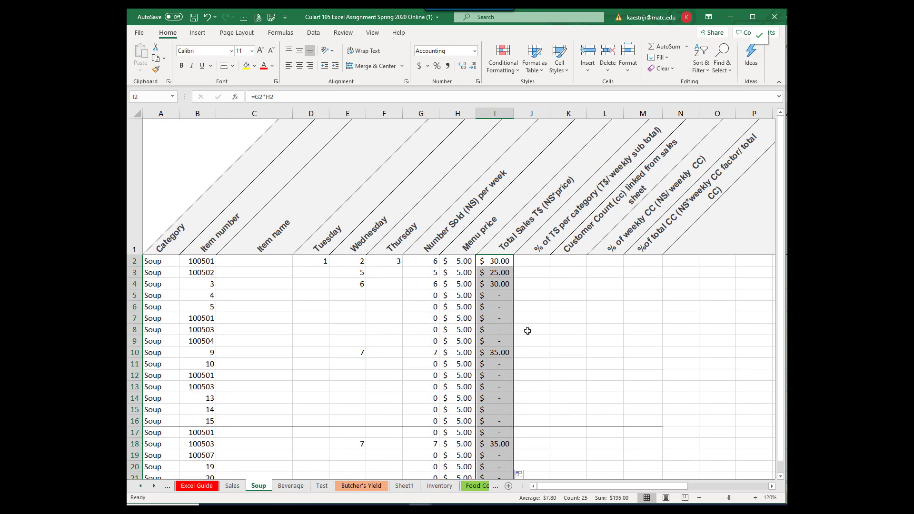
scroll(538, 320, down, 2)
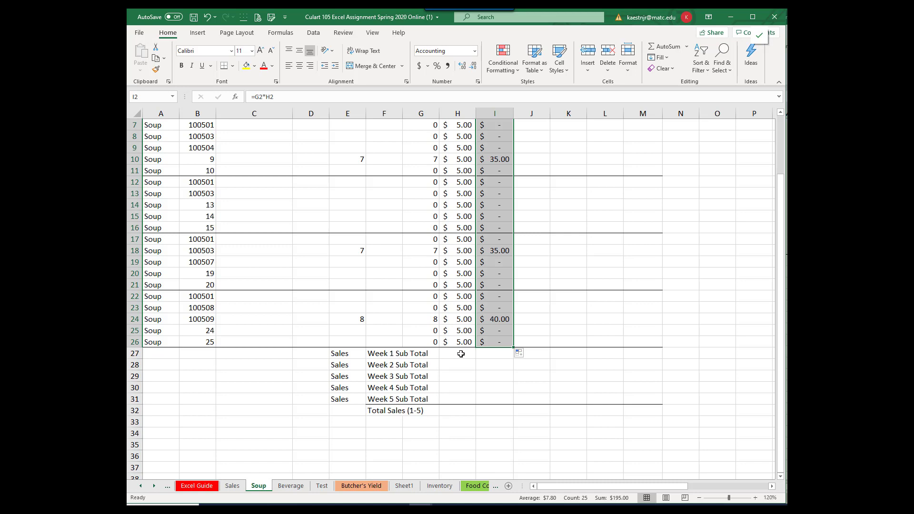
click(494, 354)
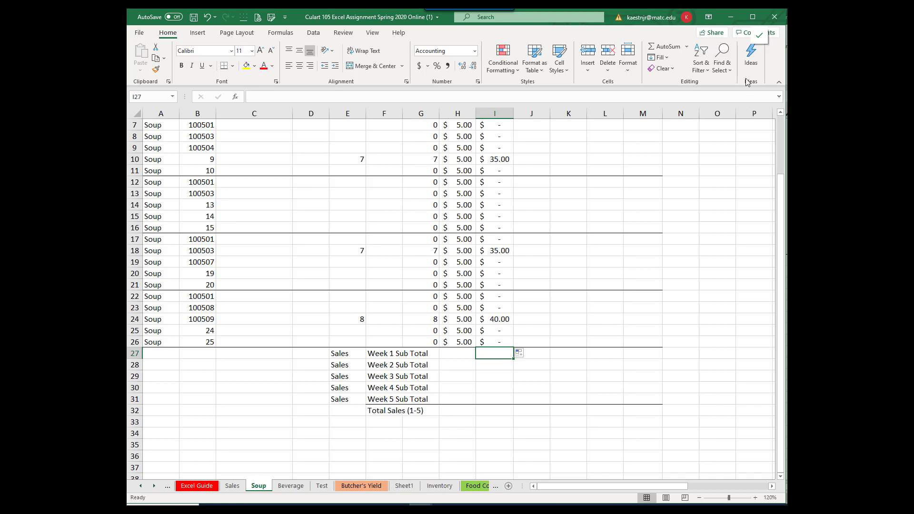
click(666, 47)
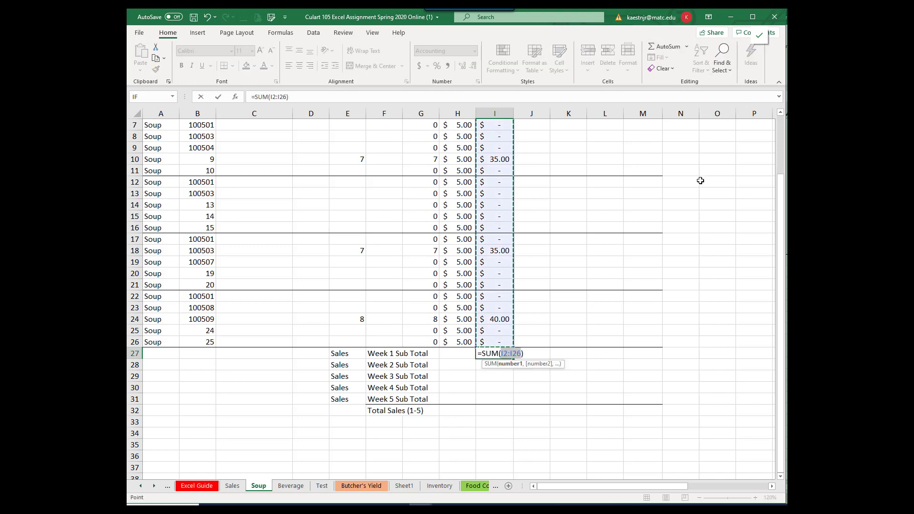
scroll(702, 181, up, 2)
scroll(704, 184, down, 1)
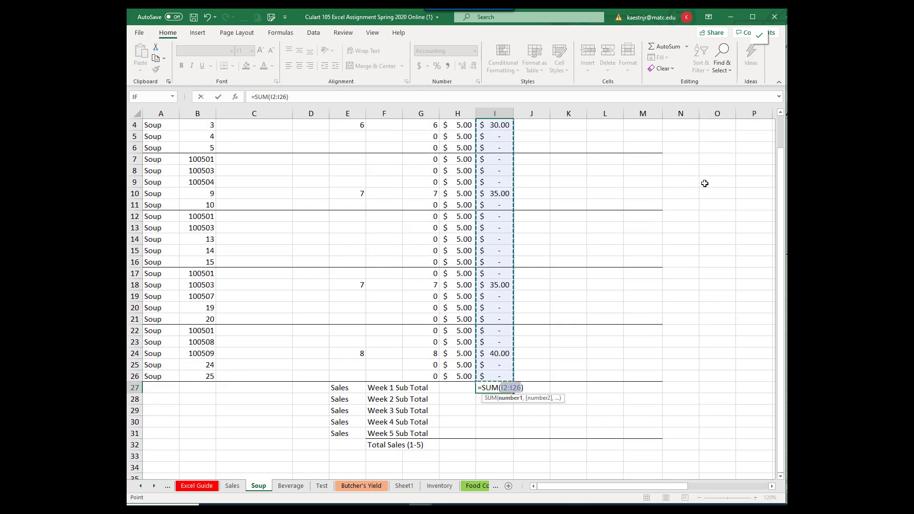
scroll(704, 184, up, 1)
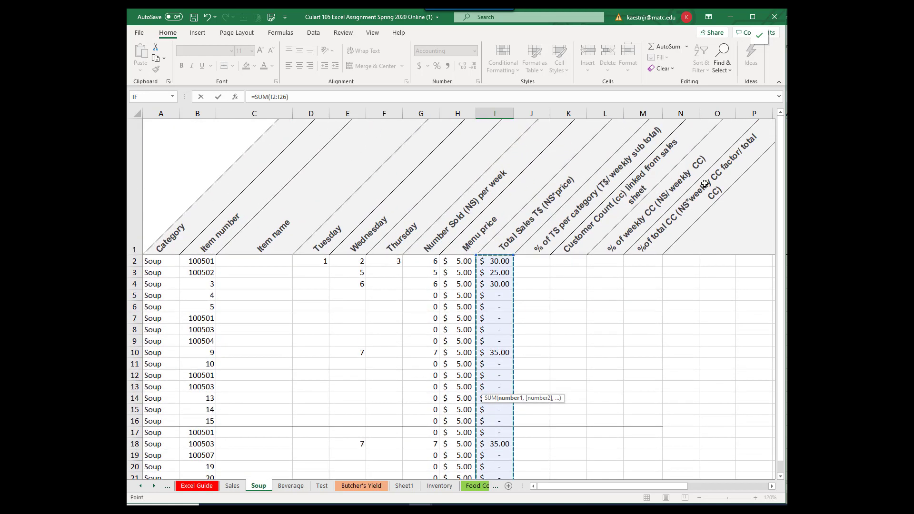
click(495, 261)
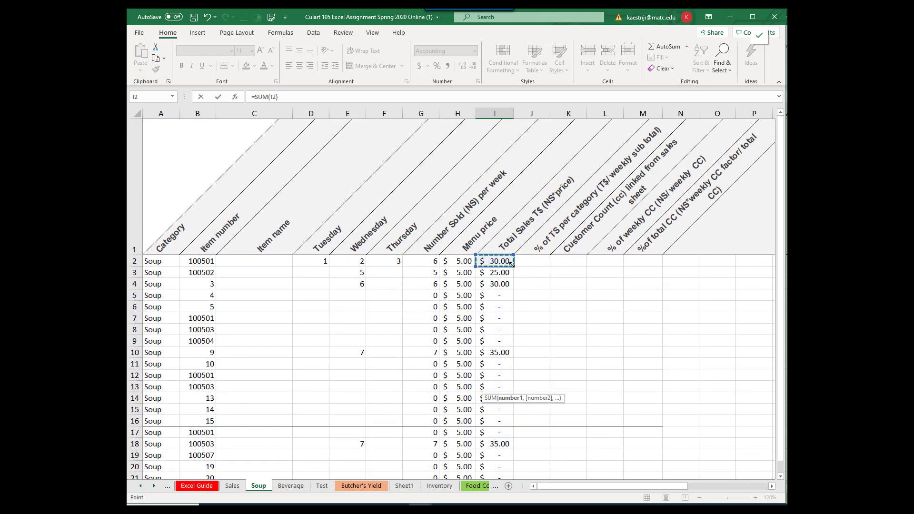
drag(510, 263, 515, 313)
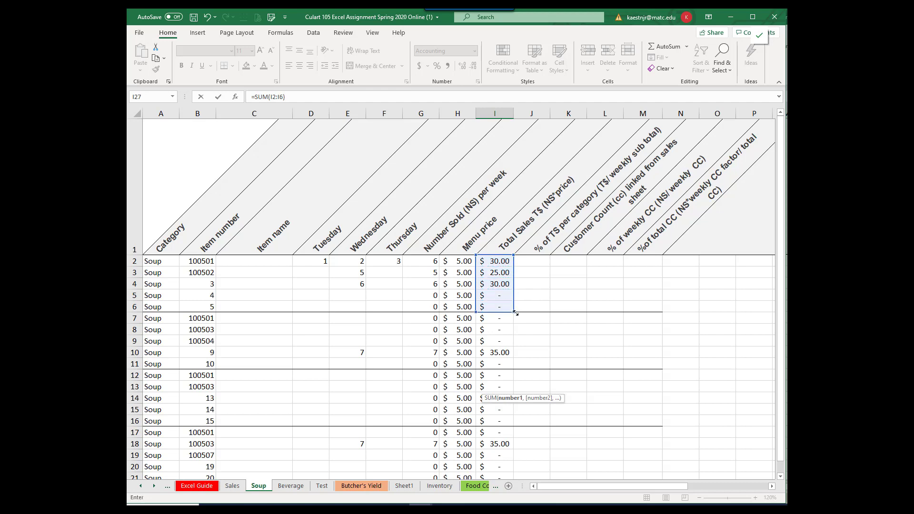
key(Return)
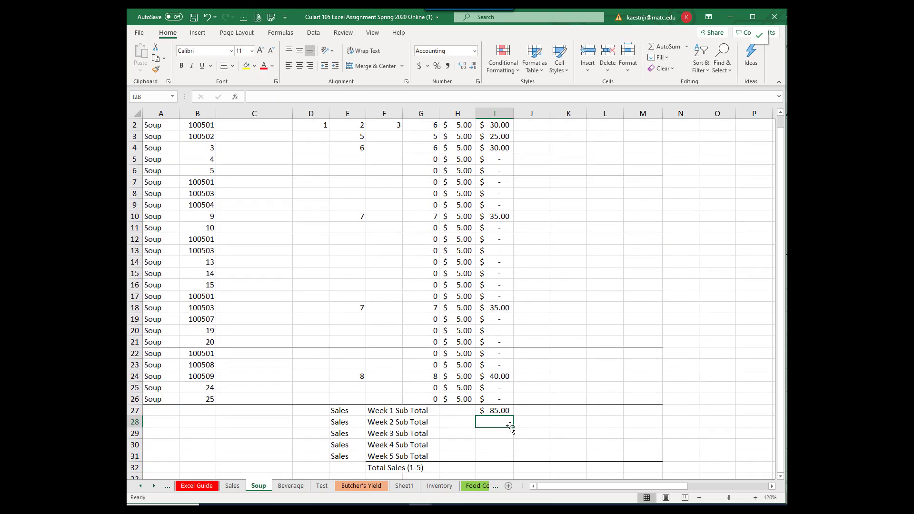
Step: Calculate the Week 2 sales subtotal in I28 with AutoSum, setting the summed range to I7:I11
click(668, 47)
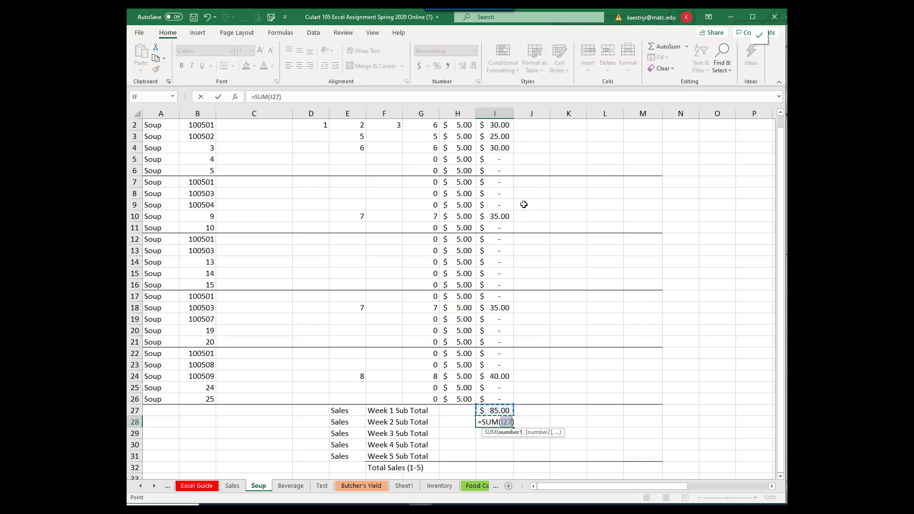
drag(500, 182, 499, 231)
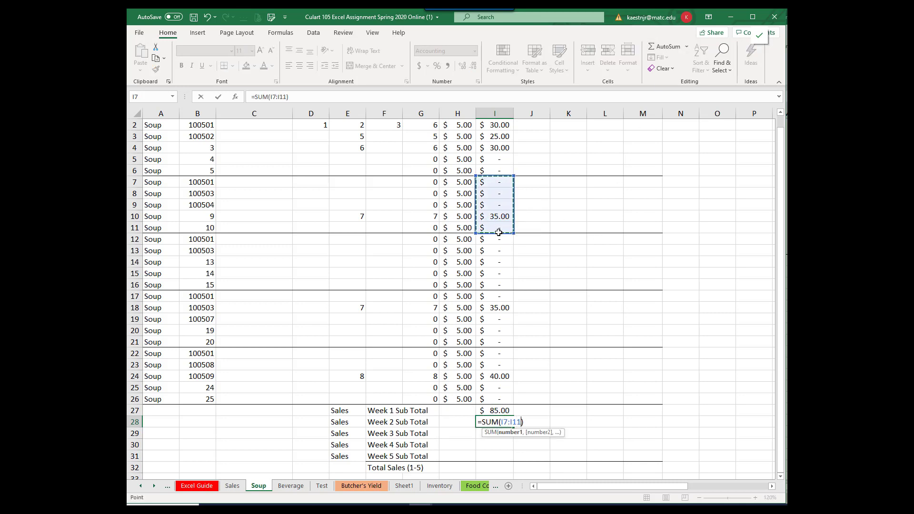
key(Return)
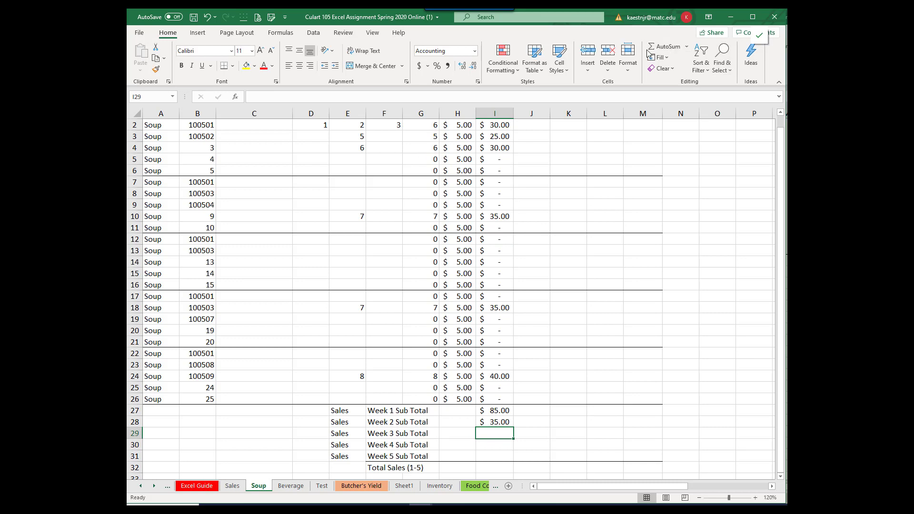
Step: Calculate the Week 3 to Week 5 sales subtotals in I29:I31 with AutoSum, summing I12:I16 for Week 3 and I22:I26 for Week 5
click(664, 46)
drag(494, 239, 494, 284)
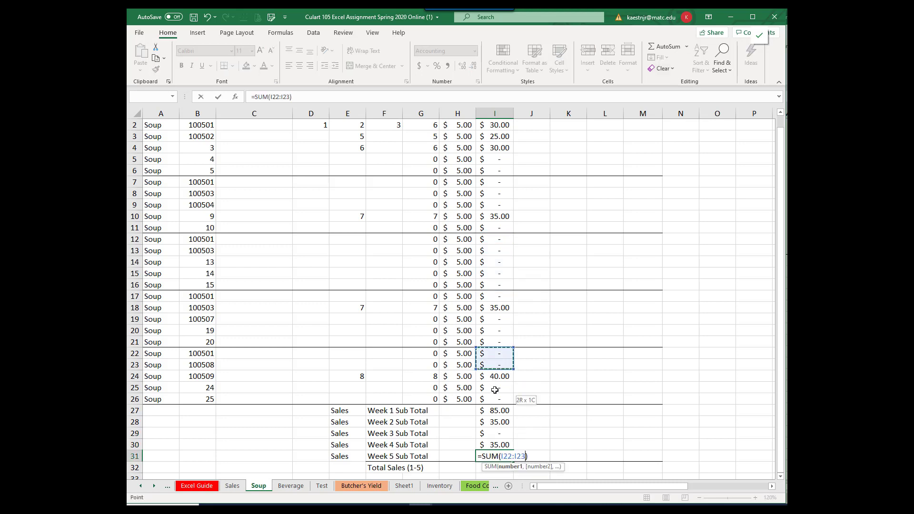
drag(495, 365, 495, 398)
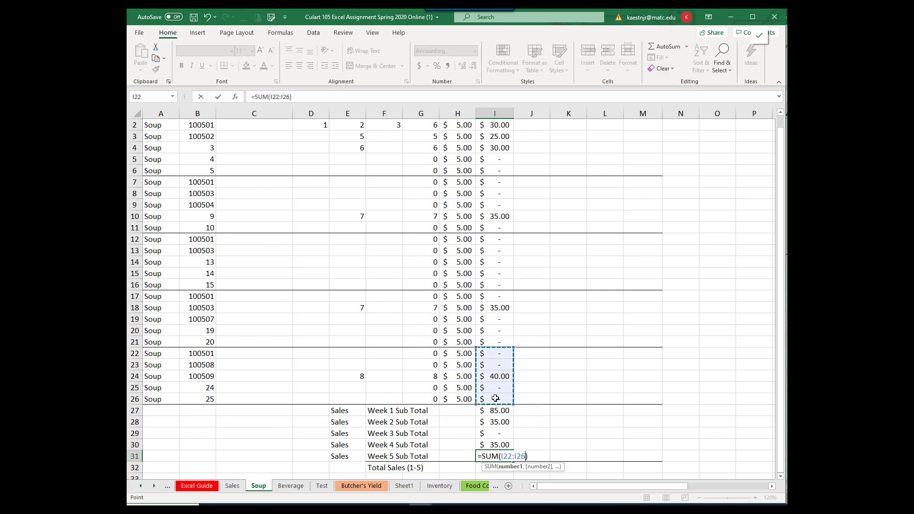
key(Return)
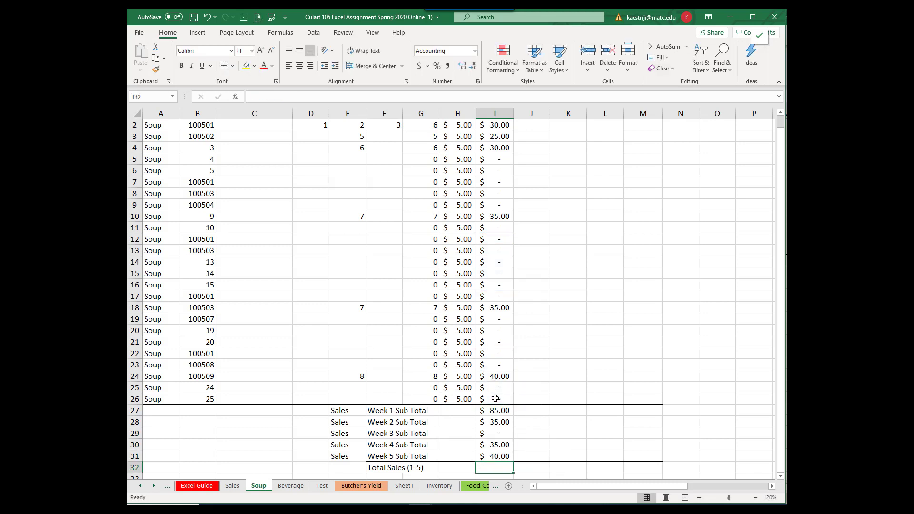
Step: Enter 4 as the Thursday sales in F14
click(379, 262)
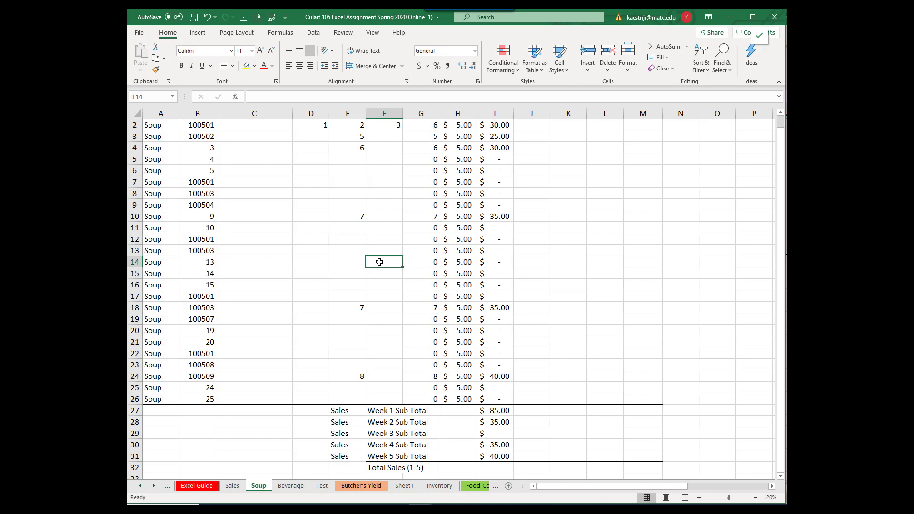
text(4)
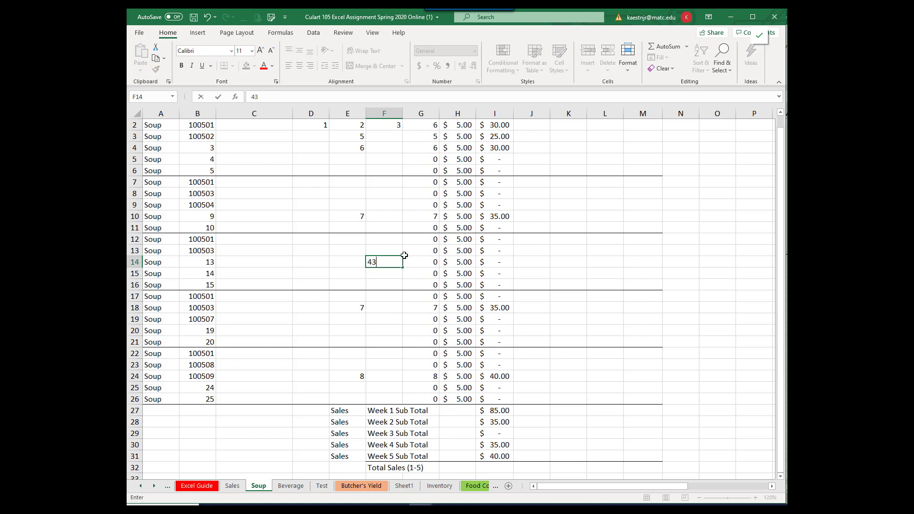
key(Return)
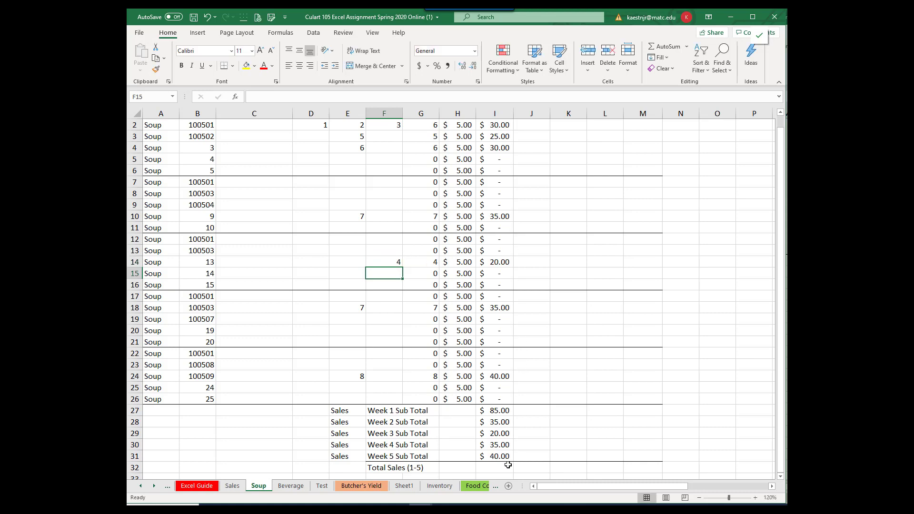
Step: Calculate the first soup's percentage of the Week 1 subtotal in J2 with the formula =I2/$I$27, keeping the subtotal reference absolute
scroll(523, 409, up, 1)
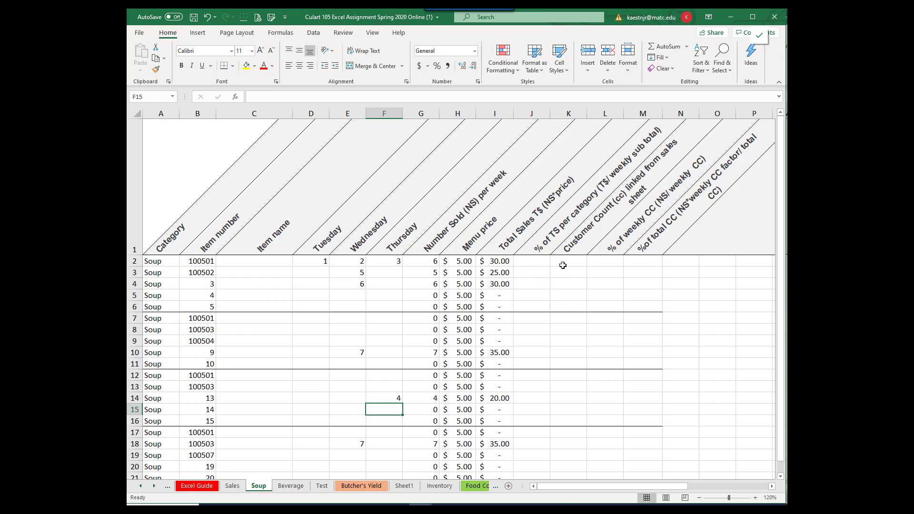
click(536, 262)
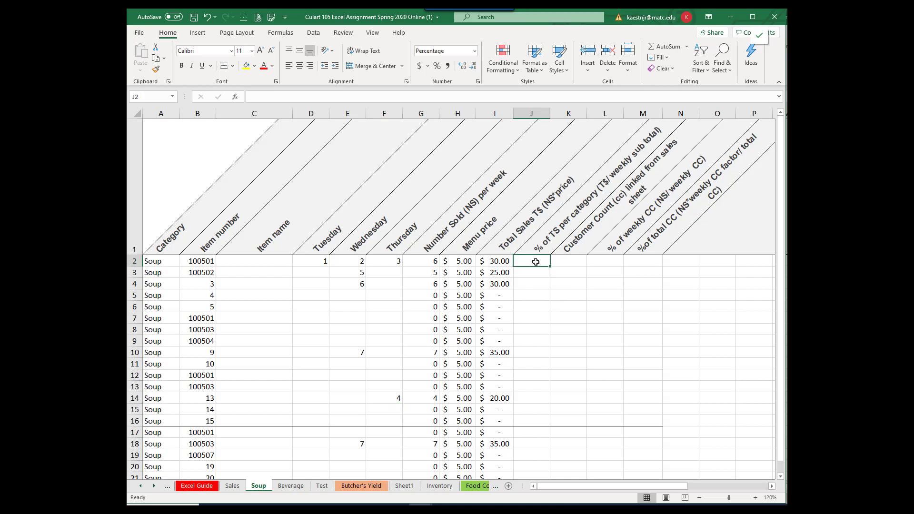
text(=)
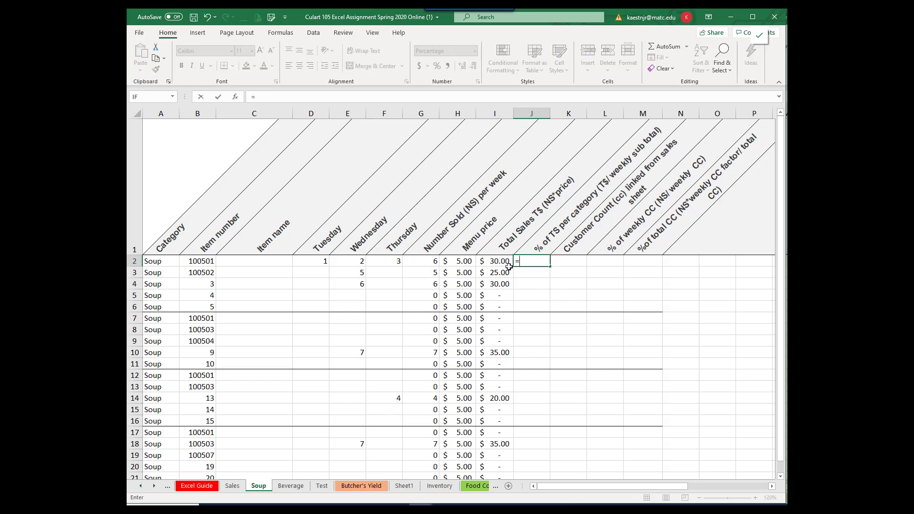
click(492, 260)
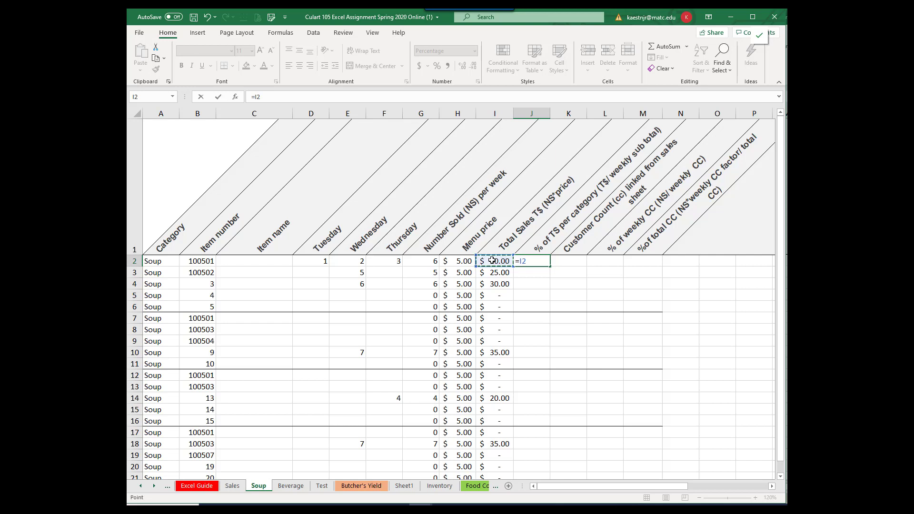
scroll(633, 224, down, 1)
text(/)
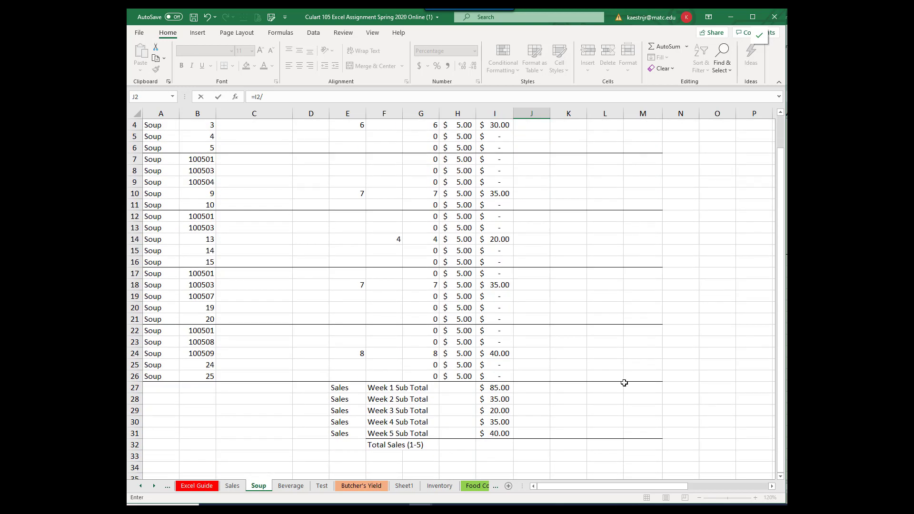
click(499, 387)
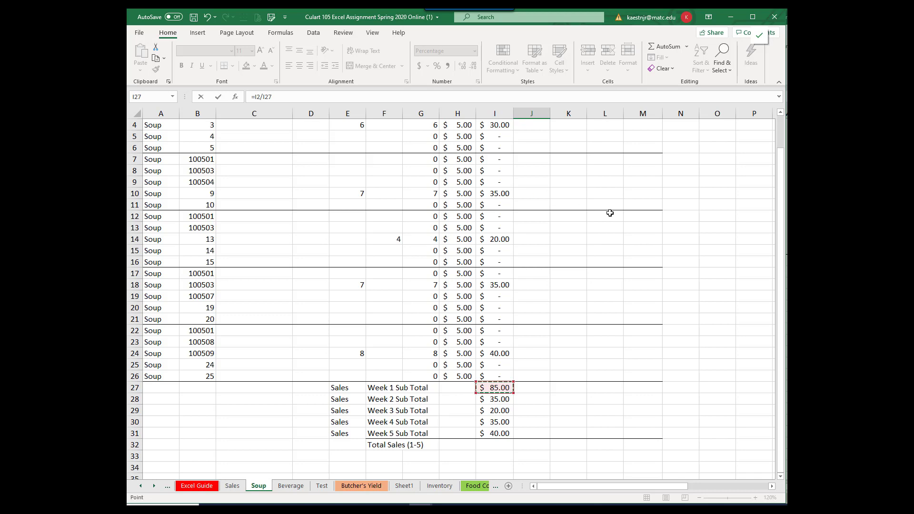
scroll(608, 213, up, 1)
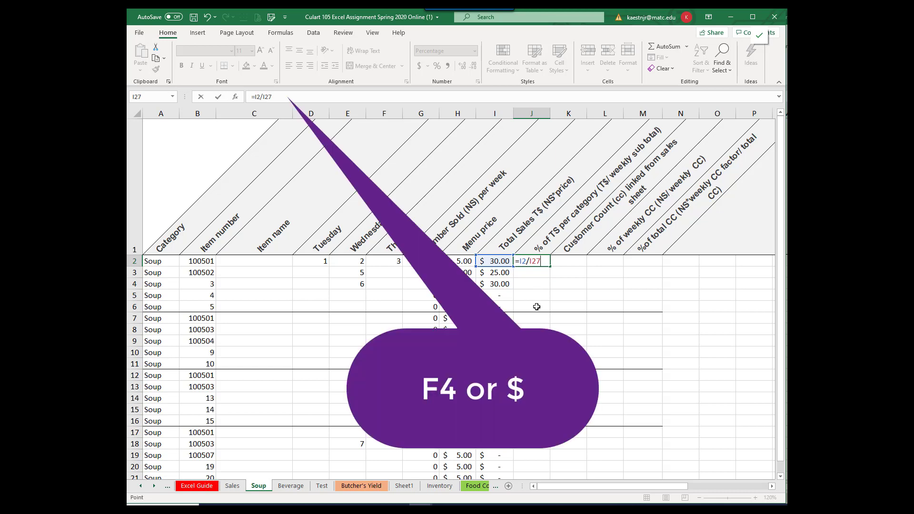
key(F4)
key(Return)
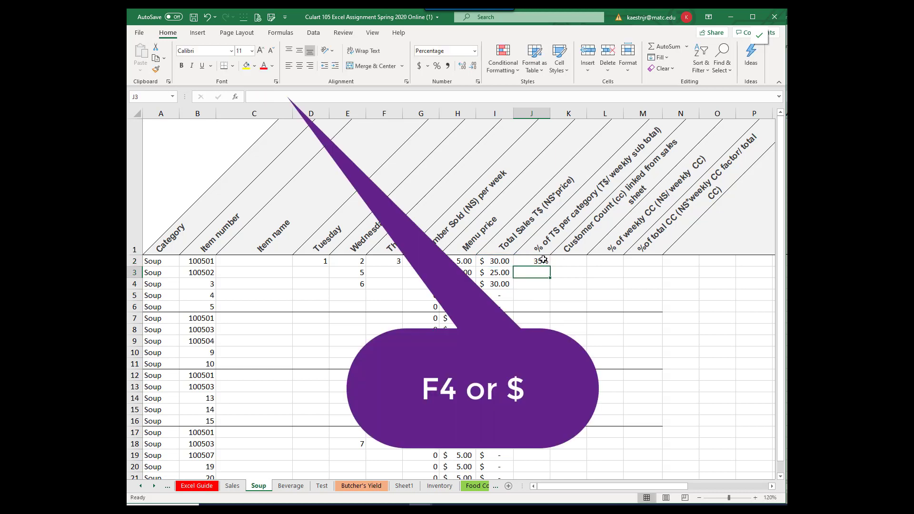
Step: Copy the percentage formula from J2 down through J6, filling without formatting
click(533, 261)
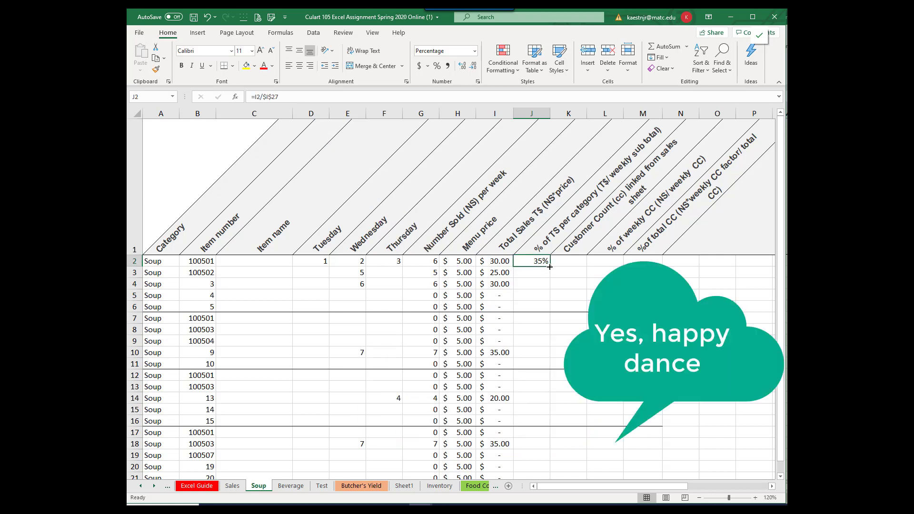
drag(550, 267, 547, 311)
click(559, 322)
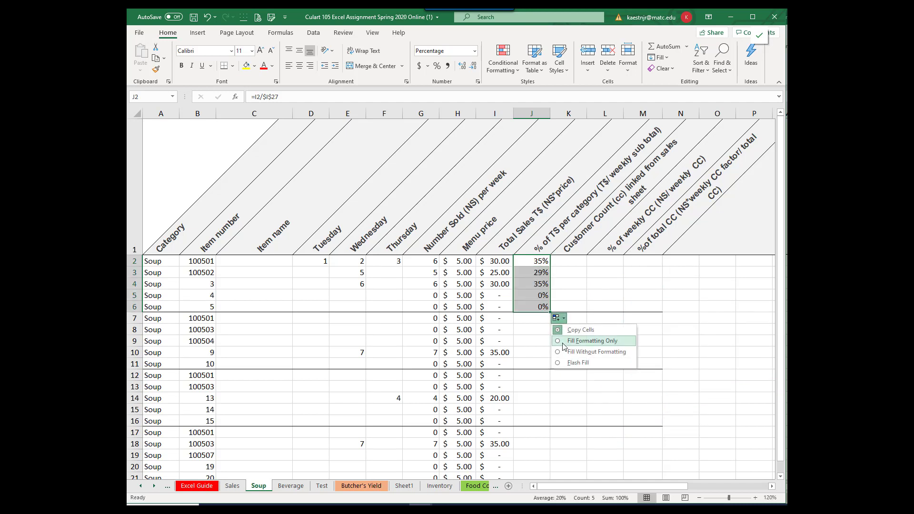
click(574, 353)
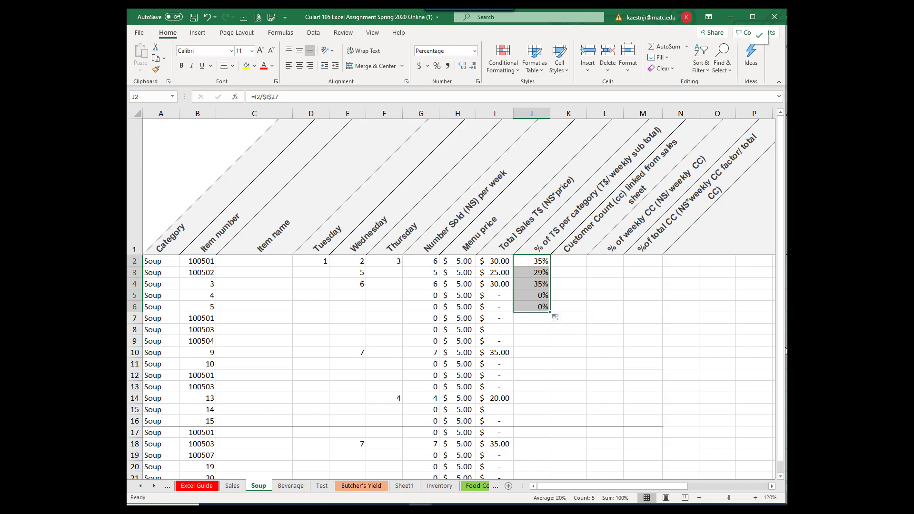
Step: Calculate the first Week 2 soup's percentage of its weekly subtotal in J7 with the formula =I7/$I$28
click(532, 319)
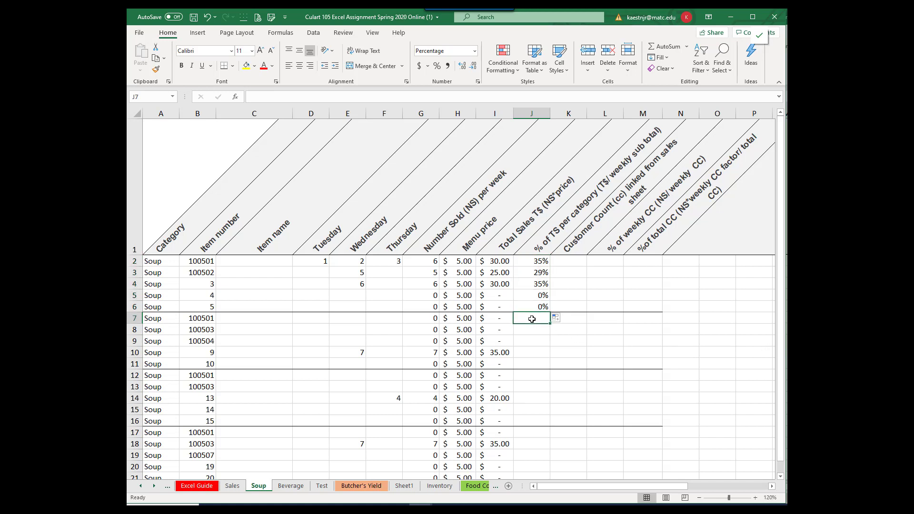
text(=)
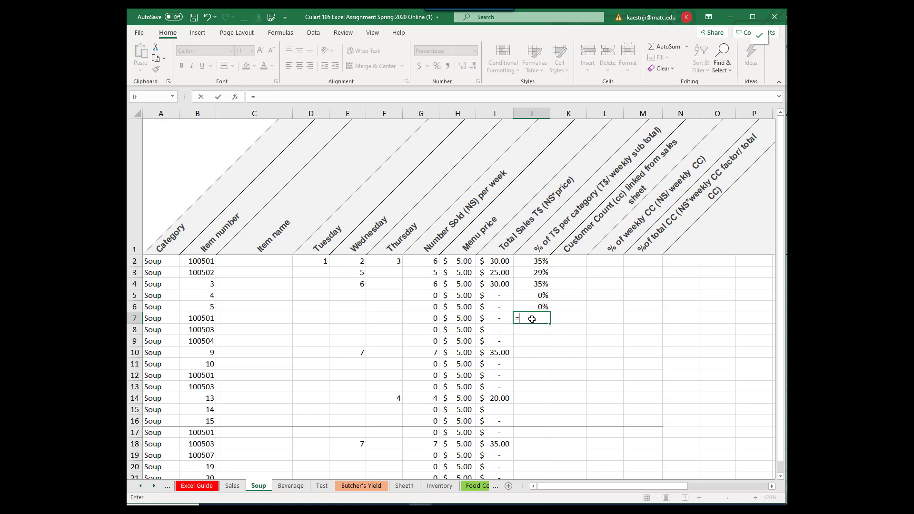
click(496, 318)
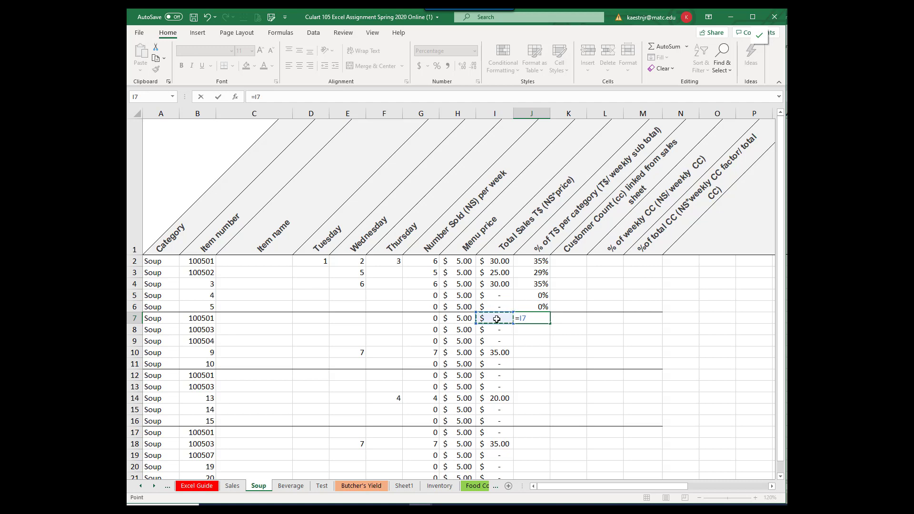
text(/)
scroll(556, 320, down, 3)
click(498, 330)
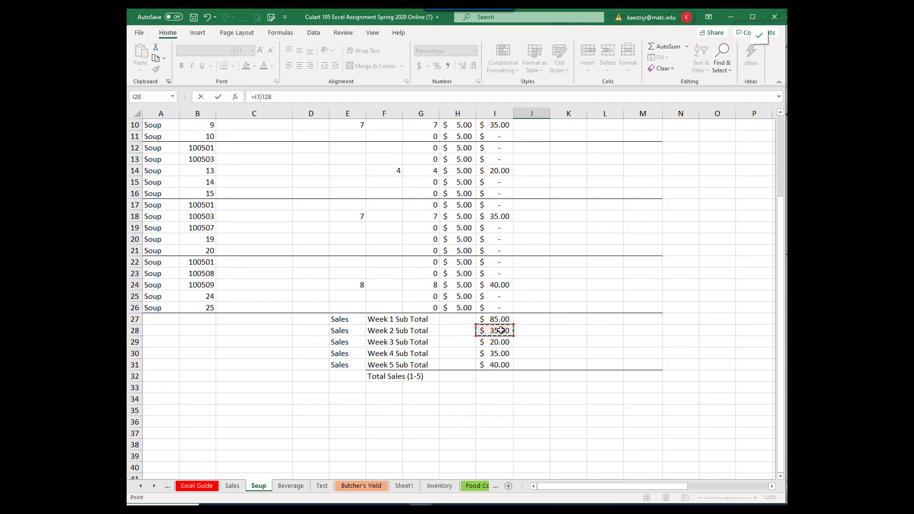
key(F4)
key(Return)
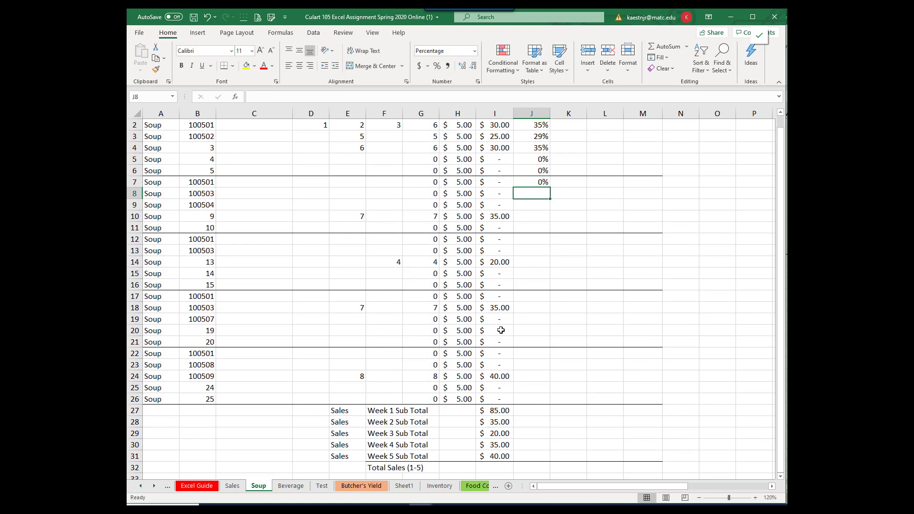
Step: Copy the percentage formula from J7 down through J12, filling without formatting
click(532, 180)
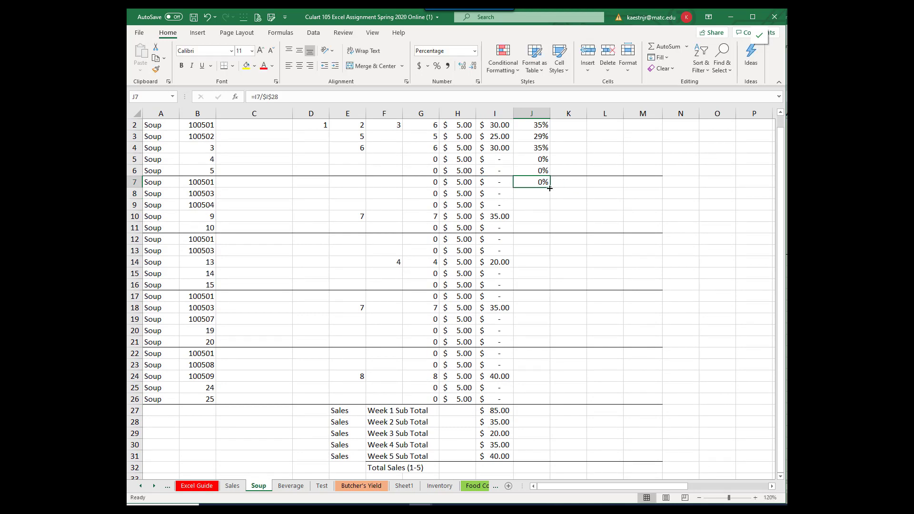
drag(551, 188, 550, 246)
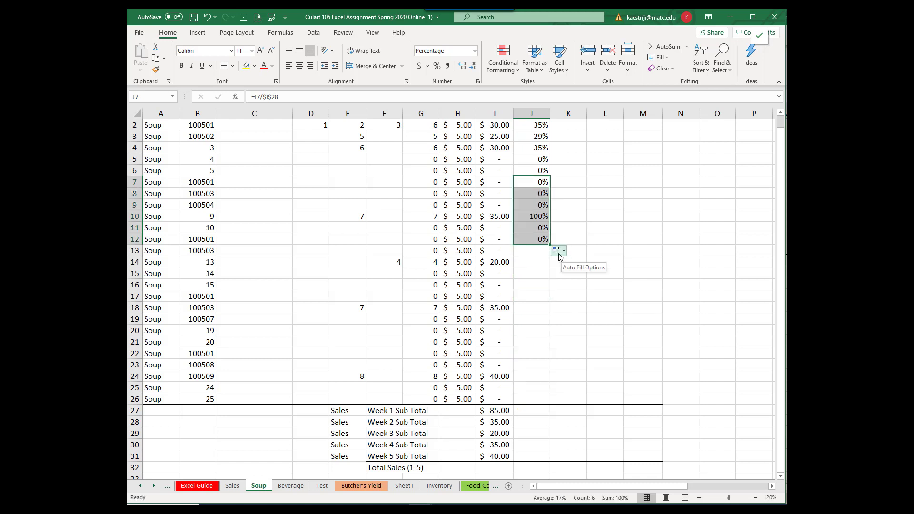
click(558, 251)
click(580, 284)
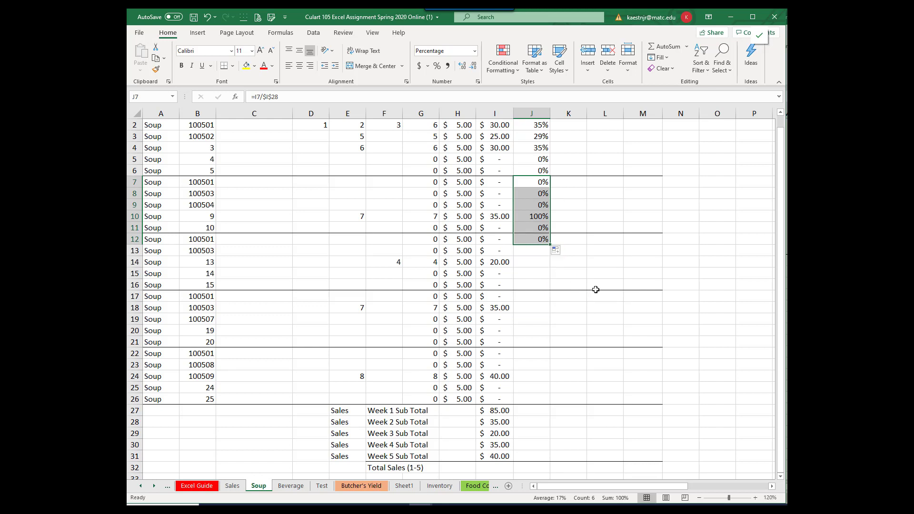
Step: Edit the percentage formula in J12 to divide by the Week 3 subtotal, making it =I12/$I$29
click(537, 236)
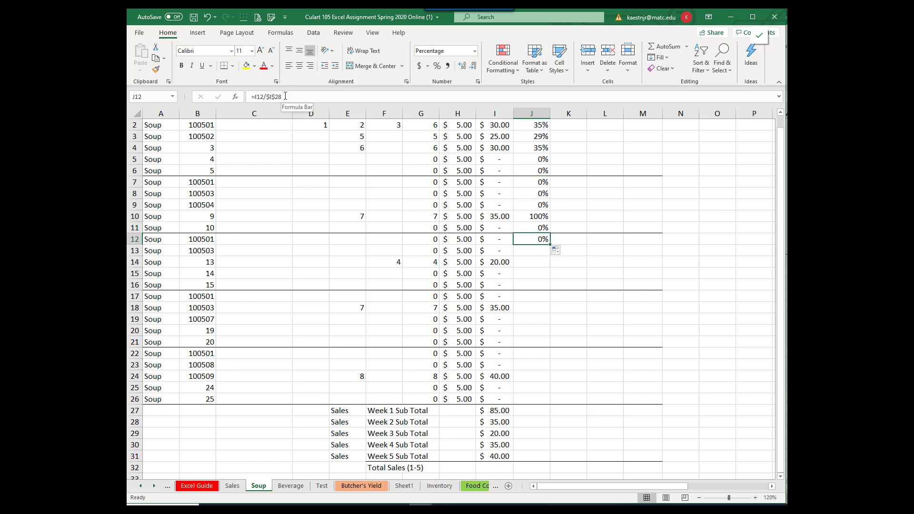
scroll(495, 349, down, 2)
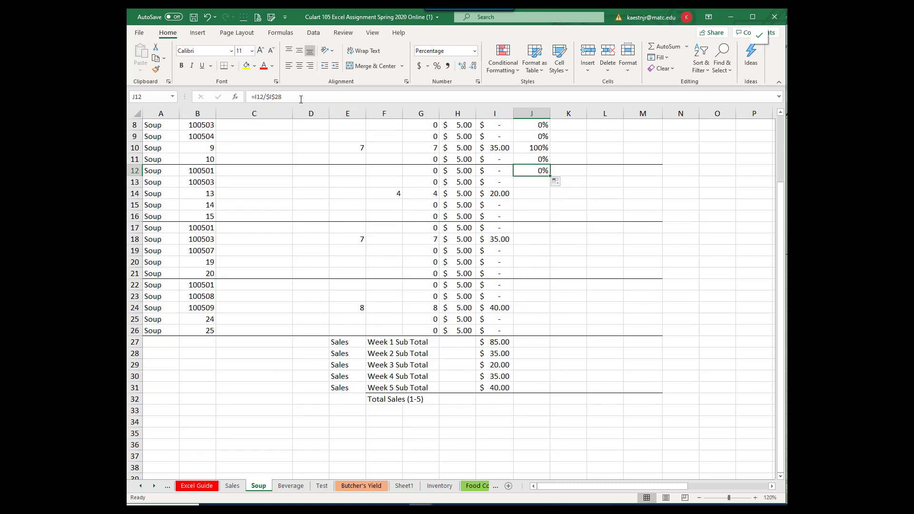
click(286, 98)
key(BackSpace)
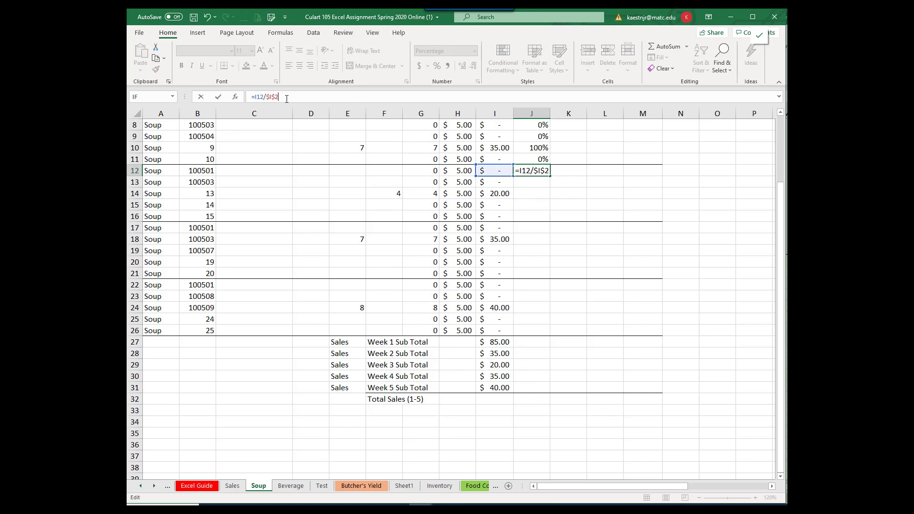
text(9)
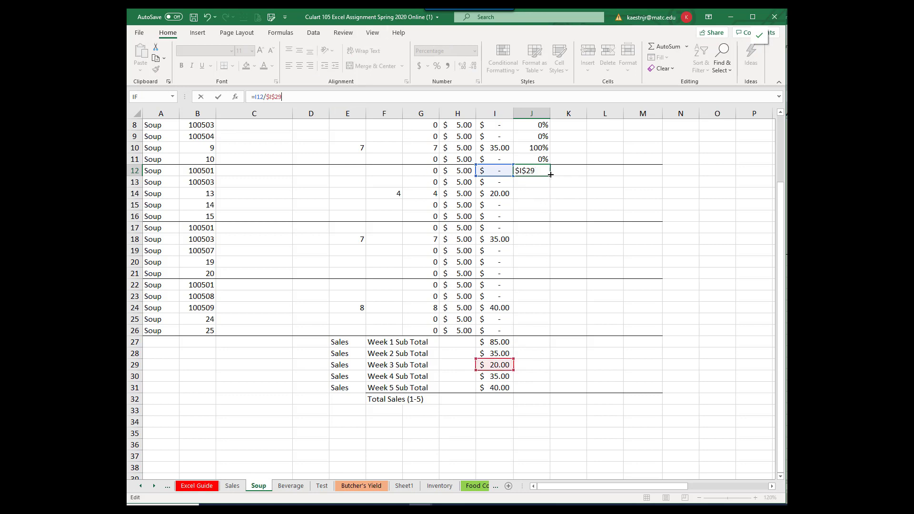
key(ctrl+Return)
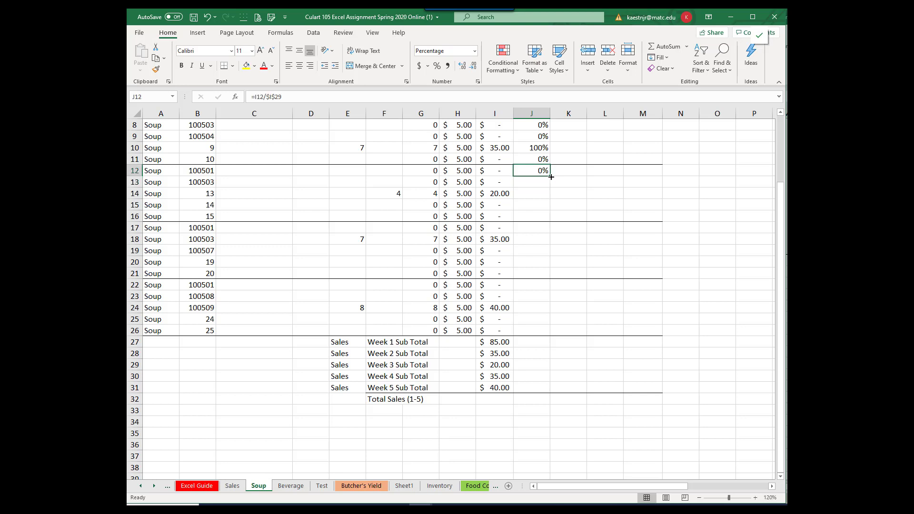
Step: Copy the Week 3 percentage formula from J12 down through J17
drag(551, 177, 549, 233)
click(559, 241)
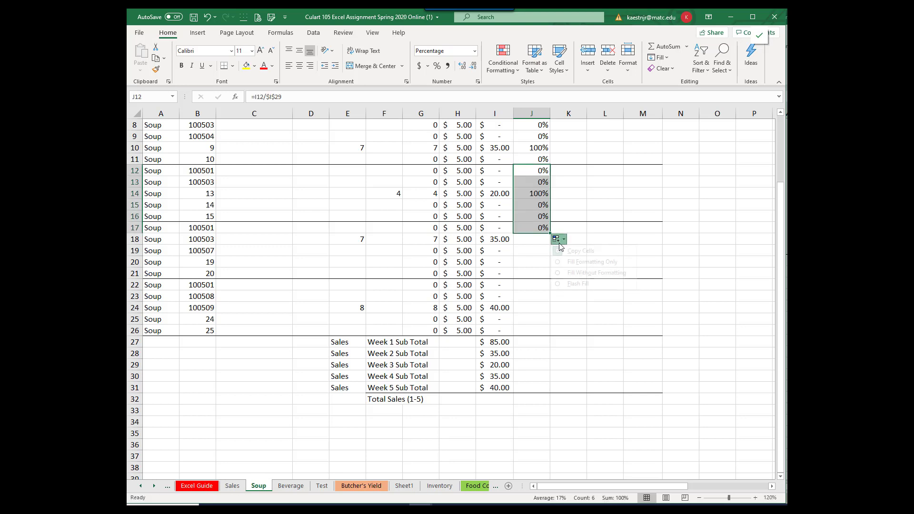
click(575, 249)
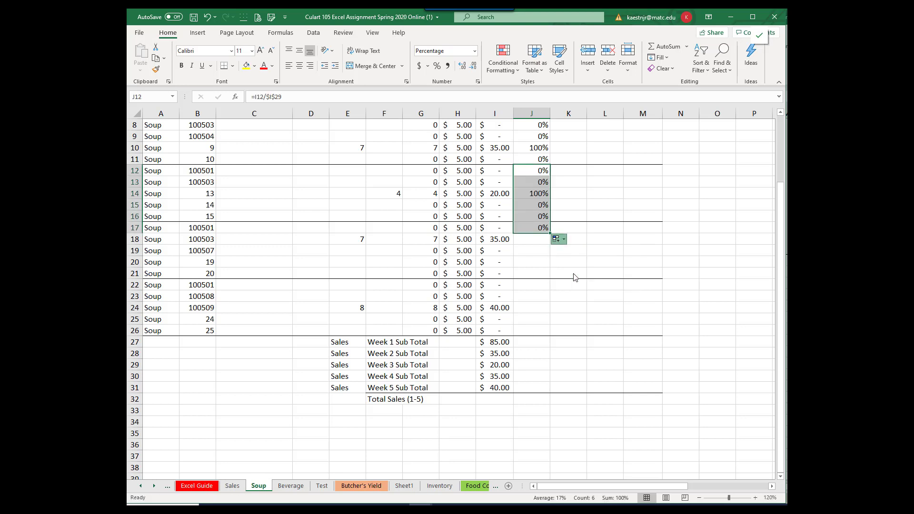
Step: Edit the percentage formula in J17 to divide by the Week 4 subtotal as =I17/$I$30, and copy it down through J22
click(532, 227)
click(288, 98)
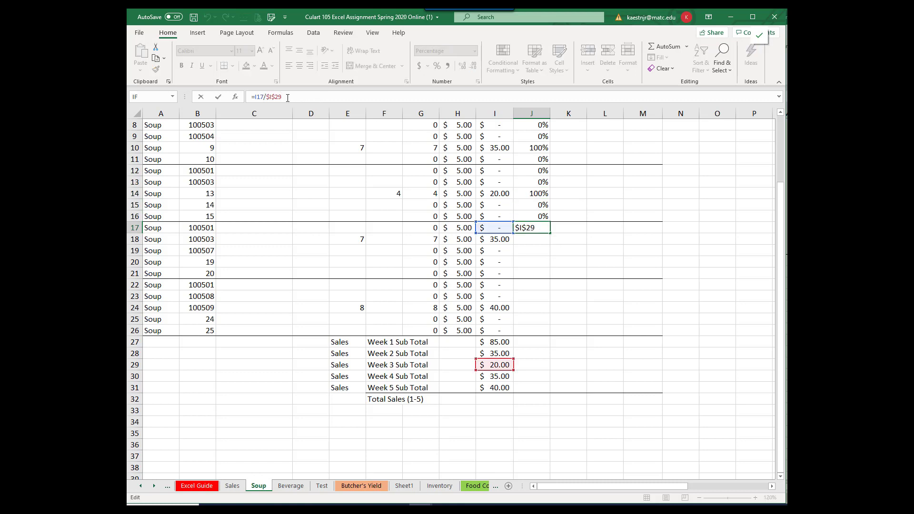
key(BackSpace)
text(3)
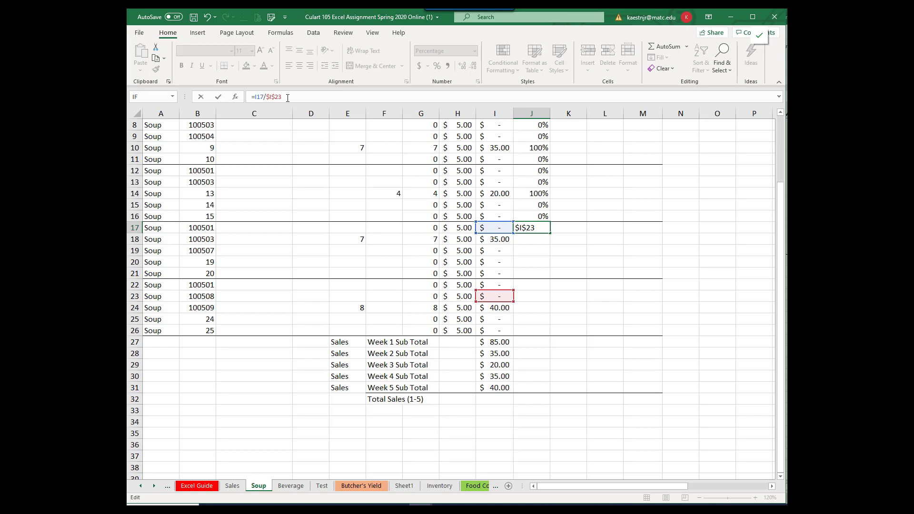
key(BackSpace)
key(BackSpace)
text(30)
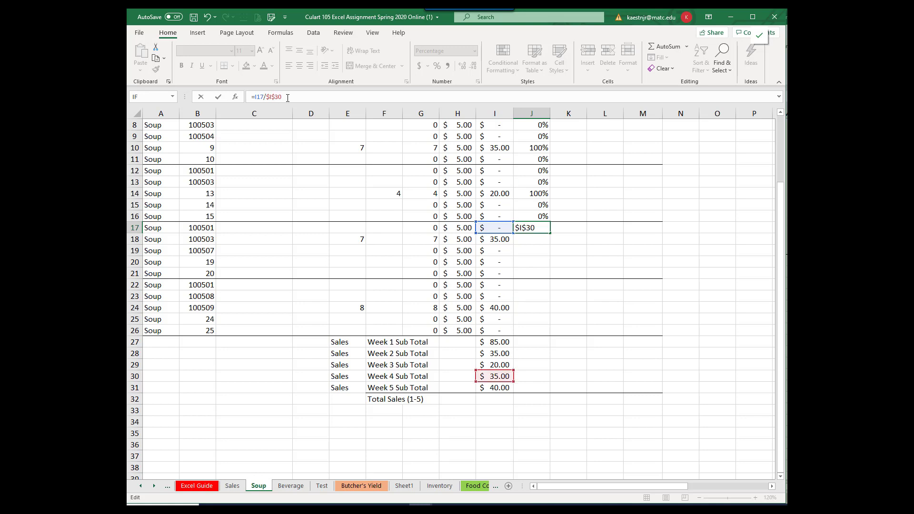
key(Return)
click(540, 229)
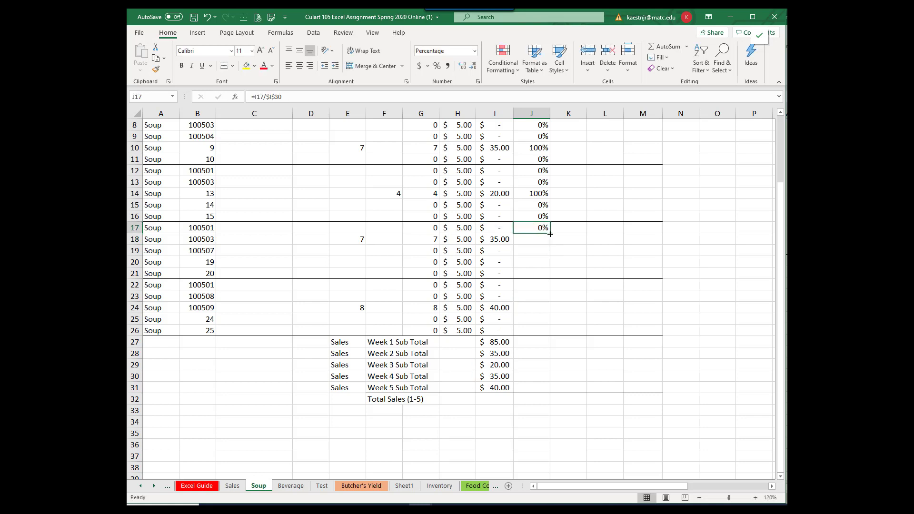
drag(550, 234, 550, 289)
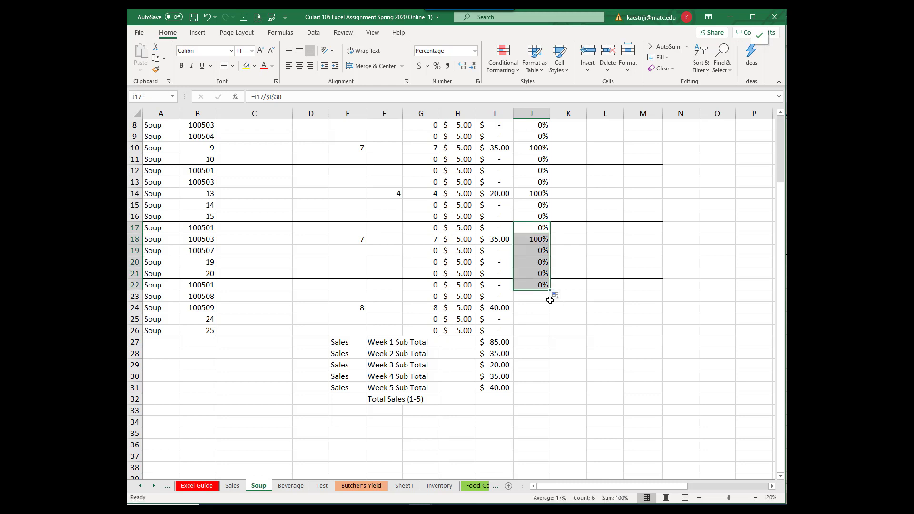
Step: Edit the percentage formula in J22 to divide by the Week 5 subtotal, making it =I22/$I$31
click(531, 285)
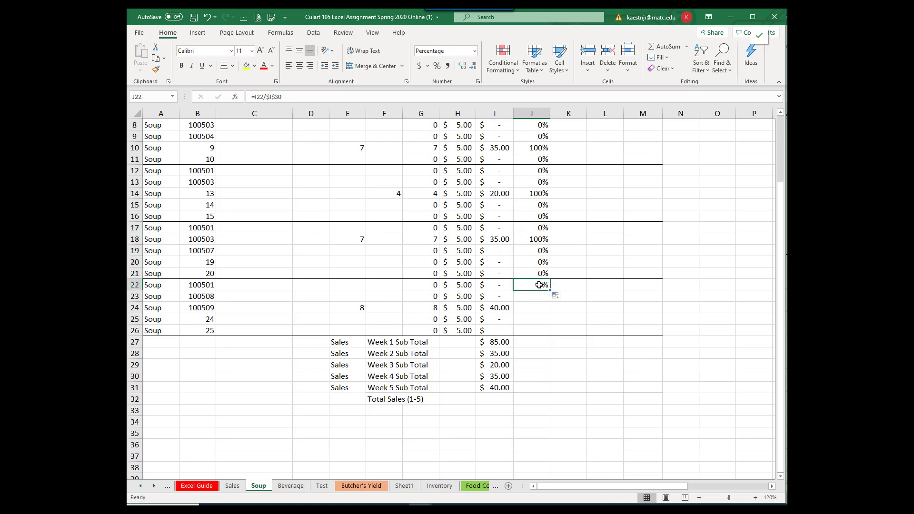
click(288, 95)
key(BackSpace)
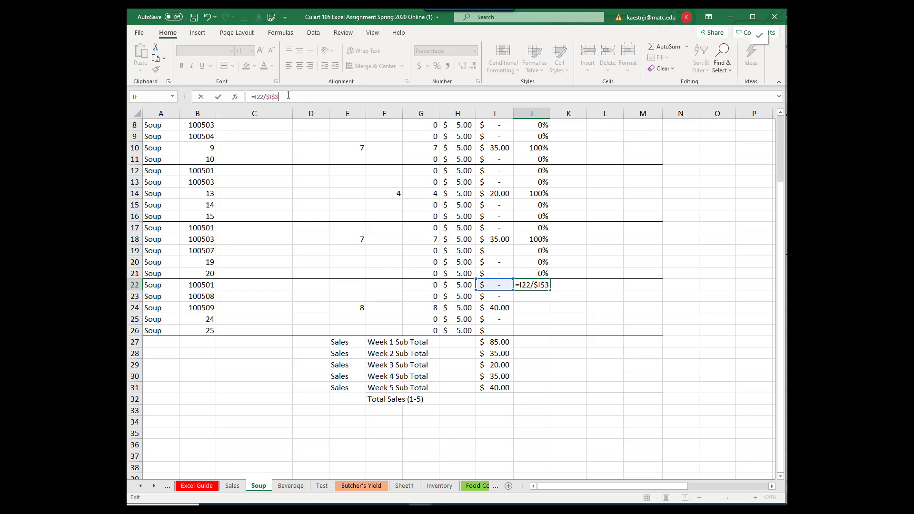
text(1)
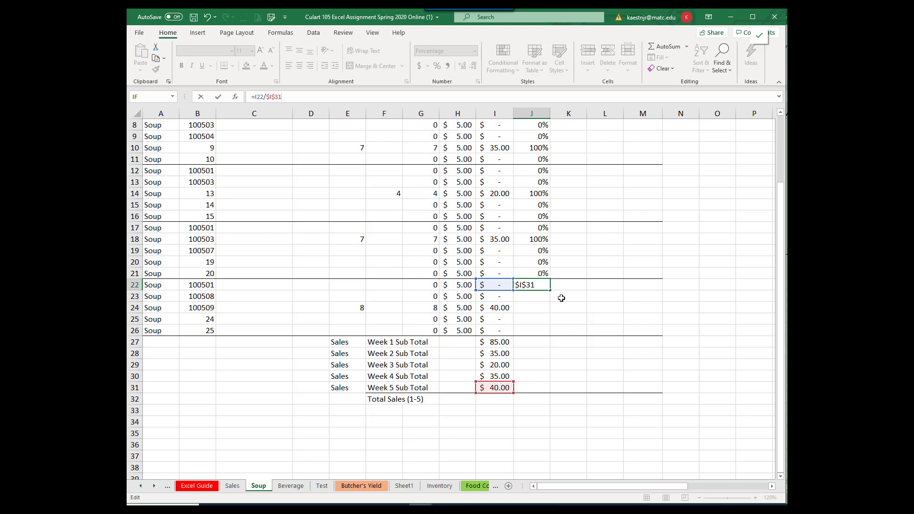
key(Return)
Step: Copy the Week 5 percentage formula from J22 down through J26, filling without formatting
click(521, 284)
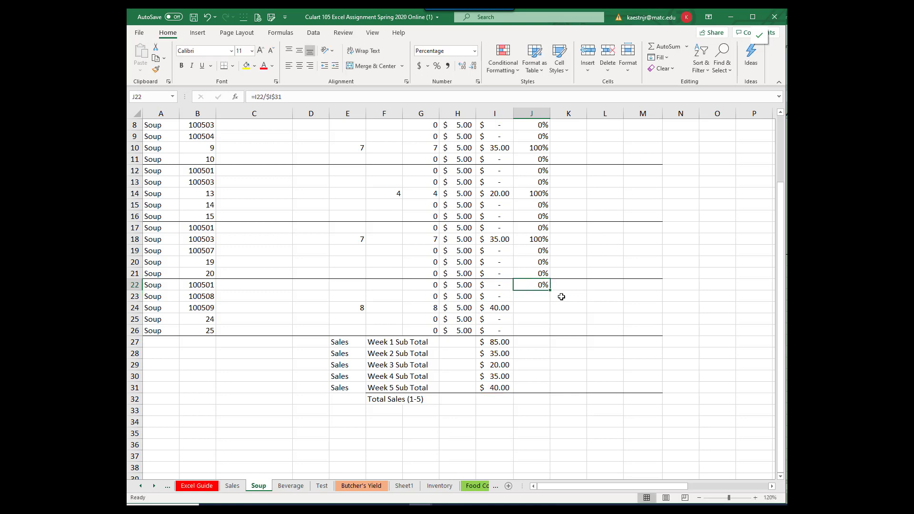
drag(551, 290, 552, 335)
click(557, 341)
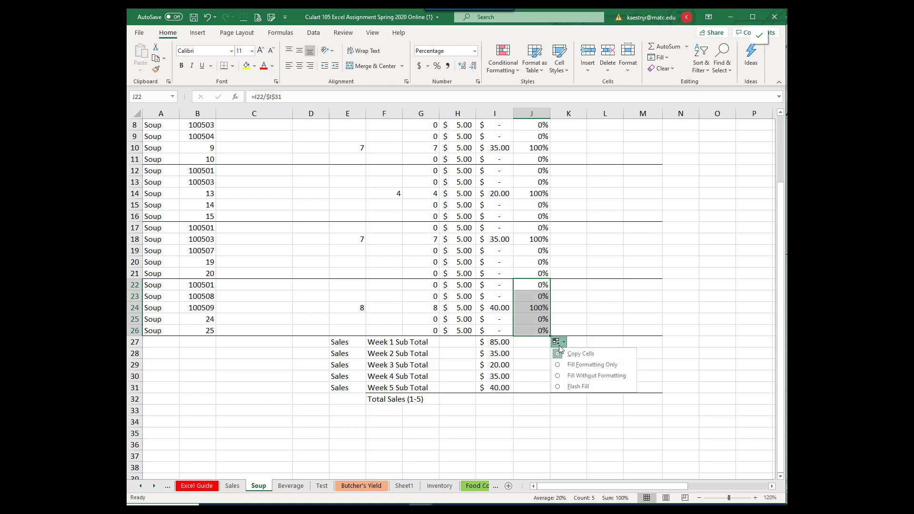
click(573, 376)
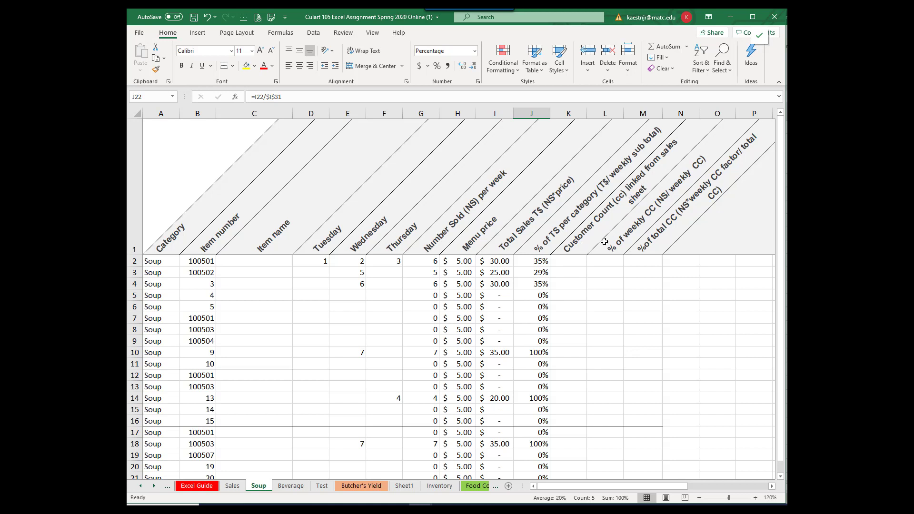
Step: Copy the Week 1 customer counts in E3:E4 of the Sales sheet and paste them as links into the Soup sheet starting at K2
click(568, 261)
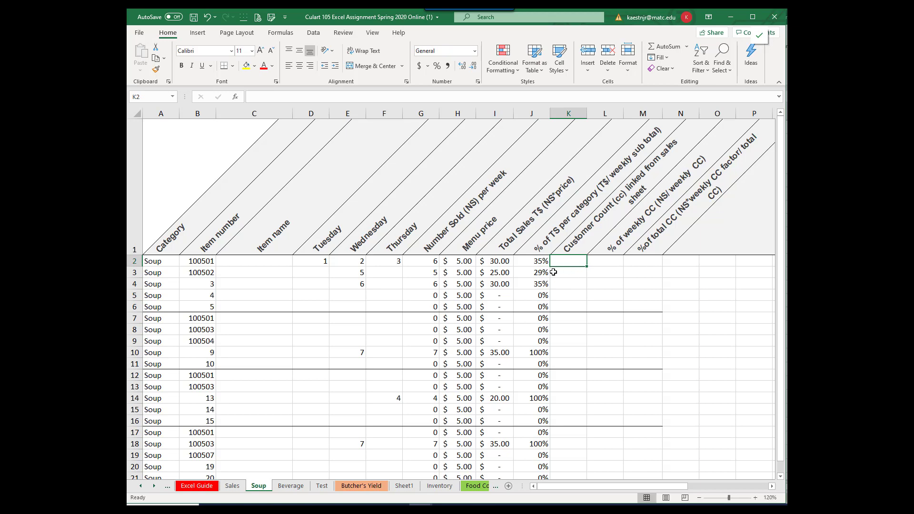
click(234, 486)
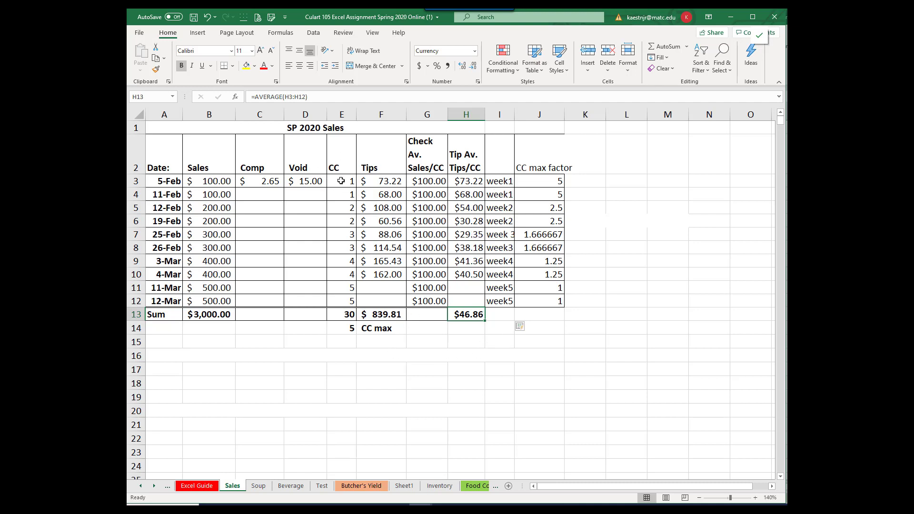
drag(341, 181, 341, 194)
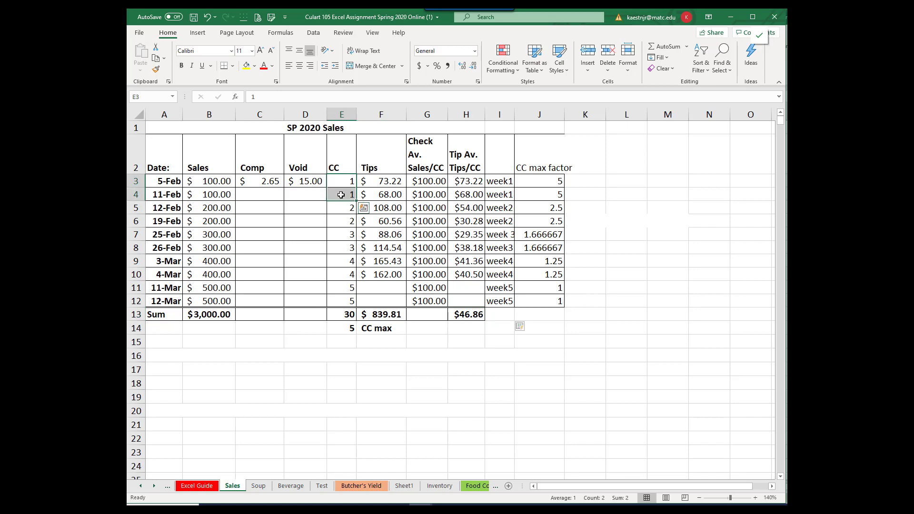
right_click(341, 195)
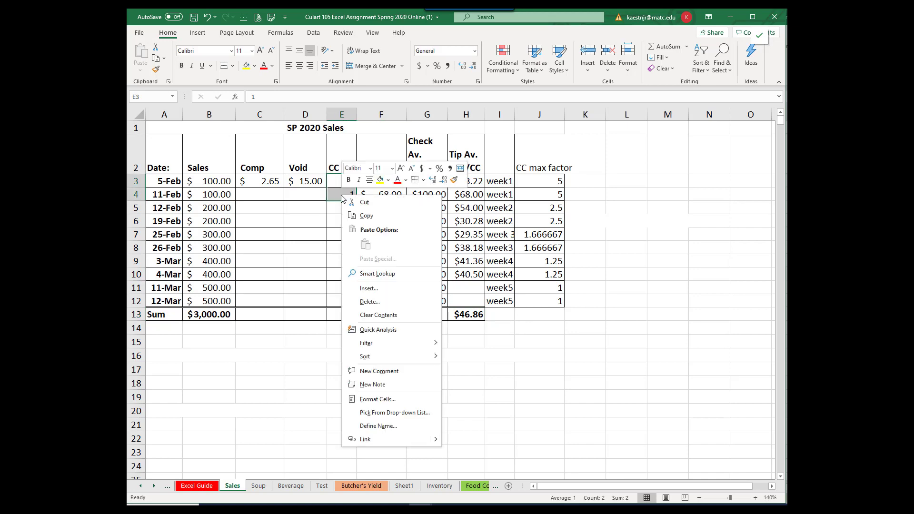
click(370, 216)
click(258, 486)
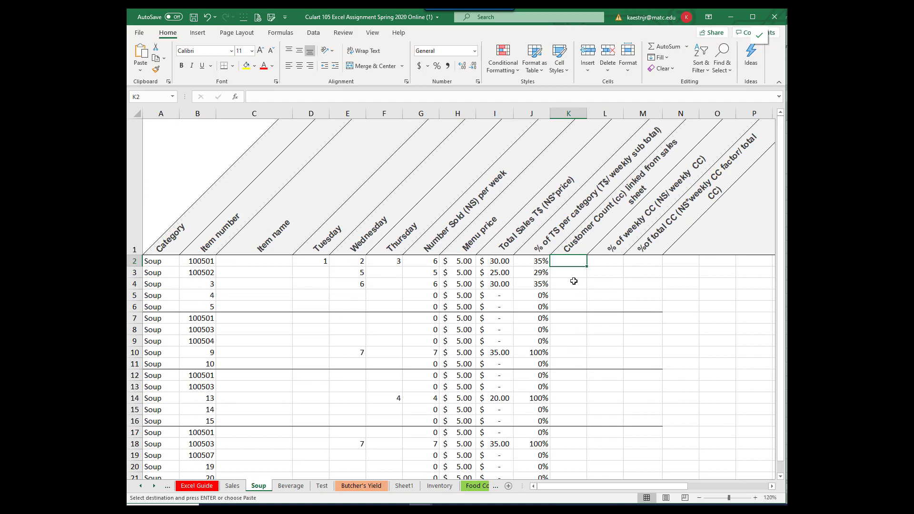
right_click(565, 261)
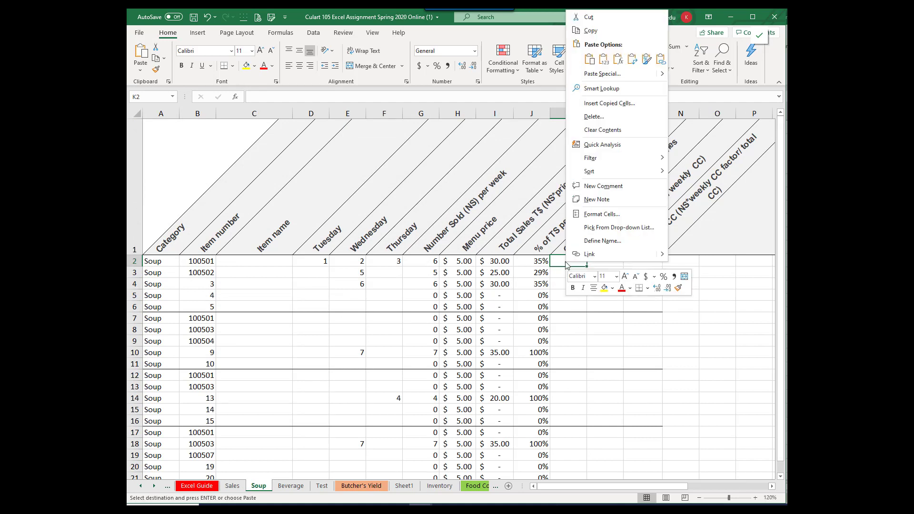
click(603, 58)
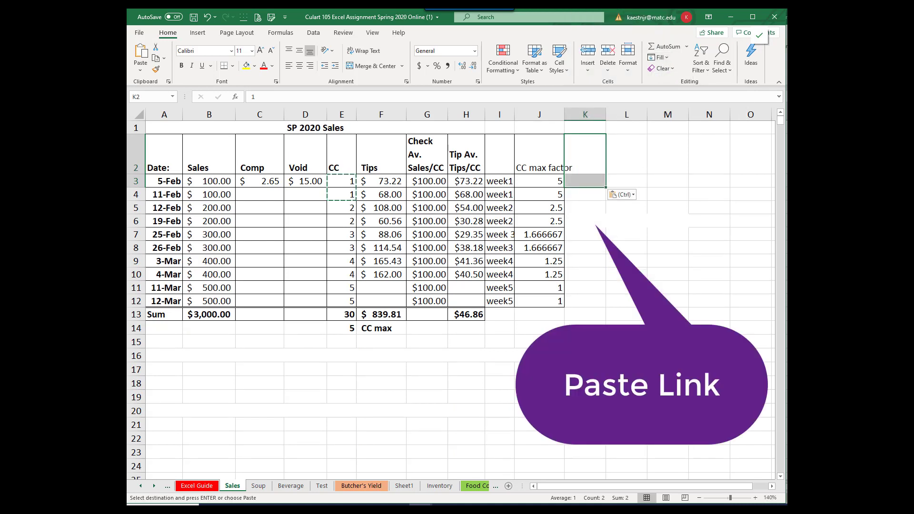
click(257, 486)
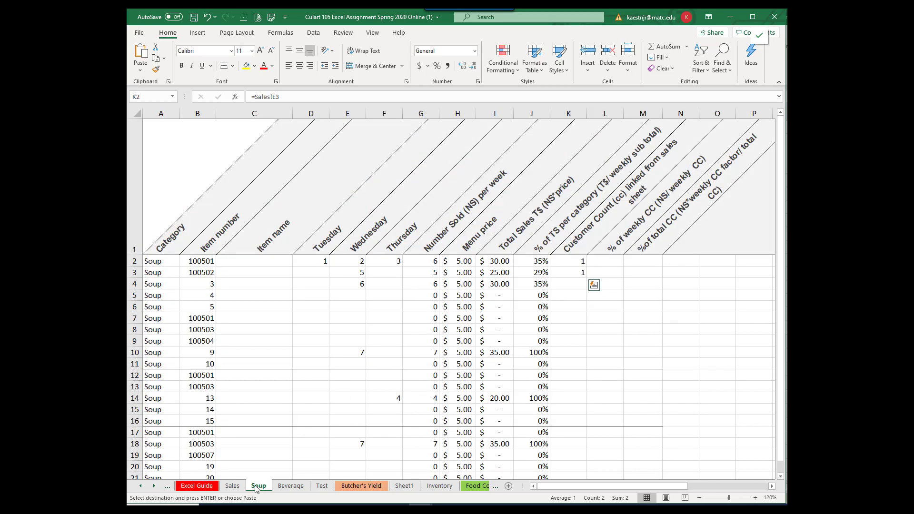
click(569, 263)
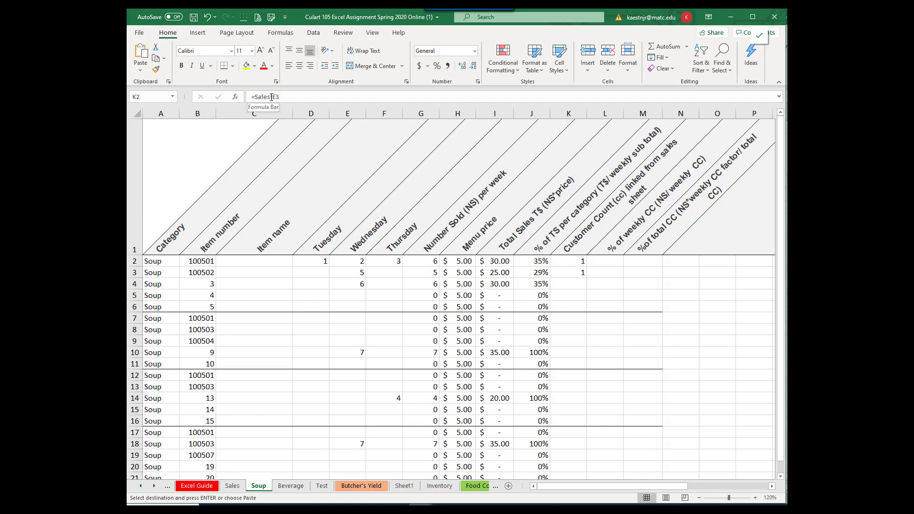
Step: Copy the Week 2 customer counts in E5:E6 of the Sales sheet and paste them as links into the Soup sheet starting at K7
click(232, 485)
drag(350, 180, 345, 220)
right_click(346, 220)
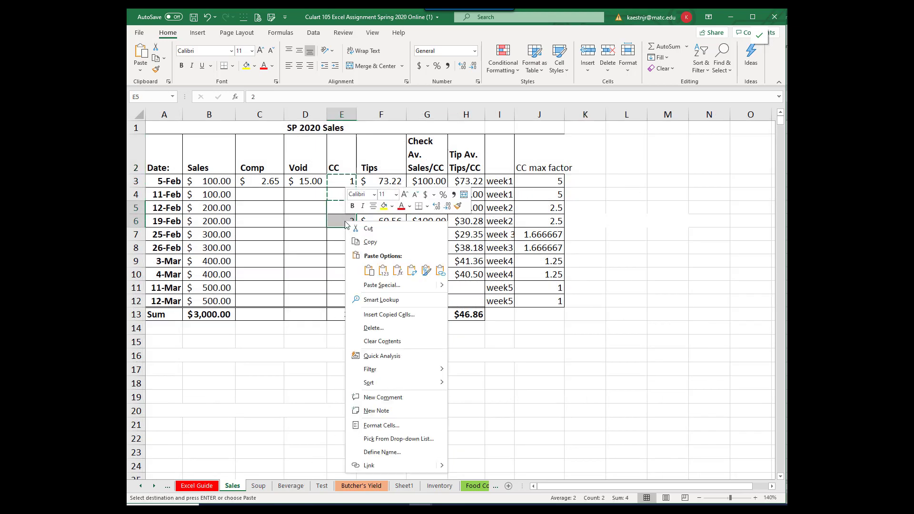
click(377, 242)
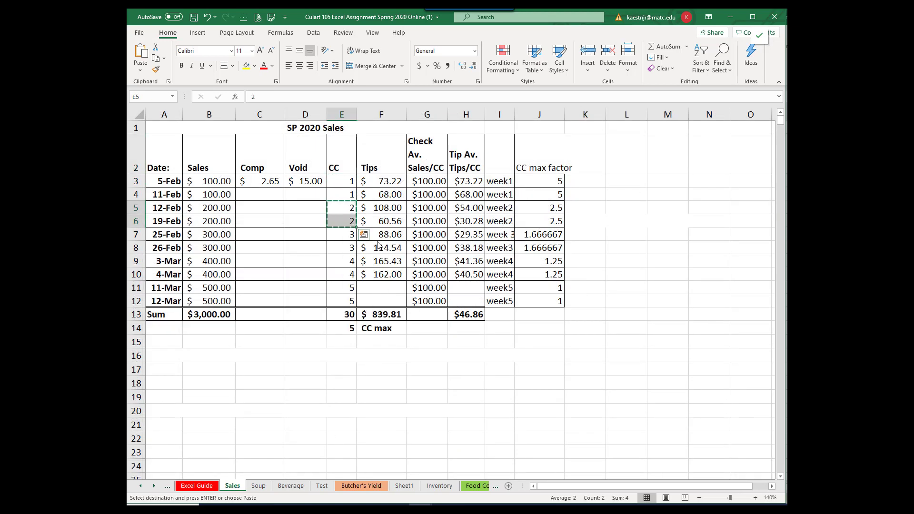
click(259, 486)
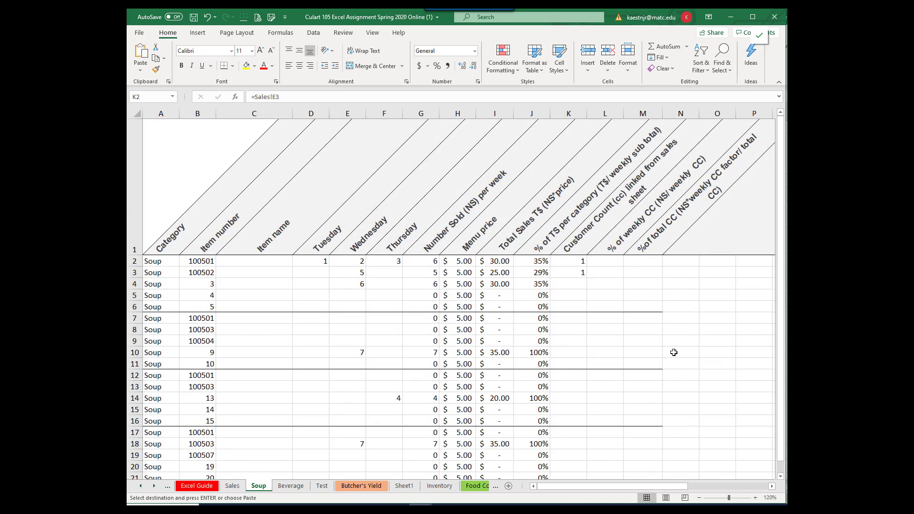
right_click(562, 316)
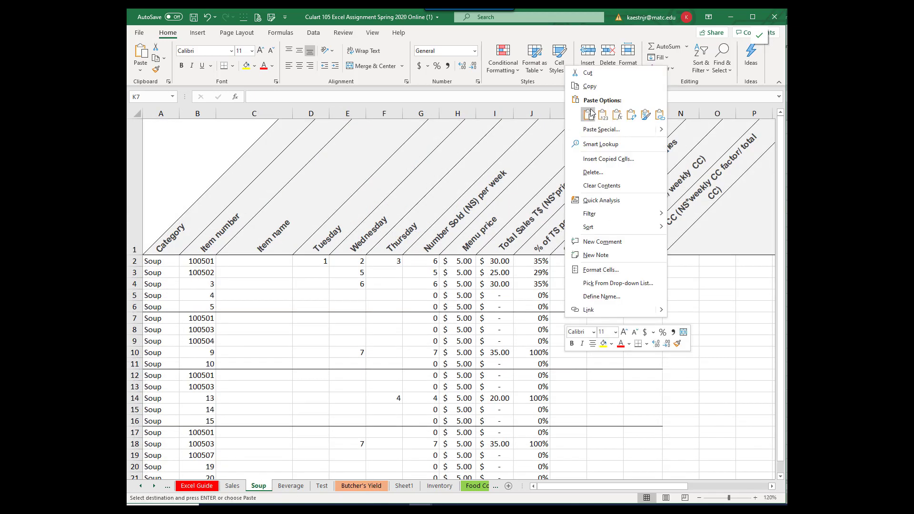
click(632, 118)
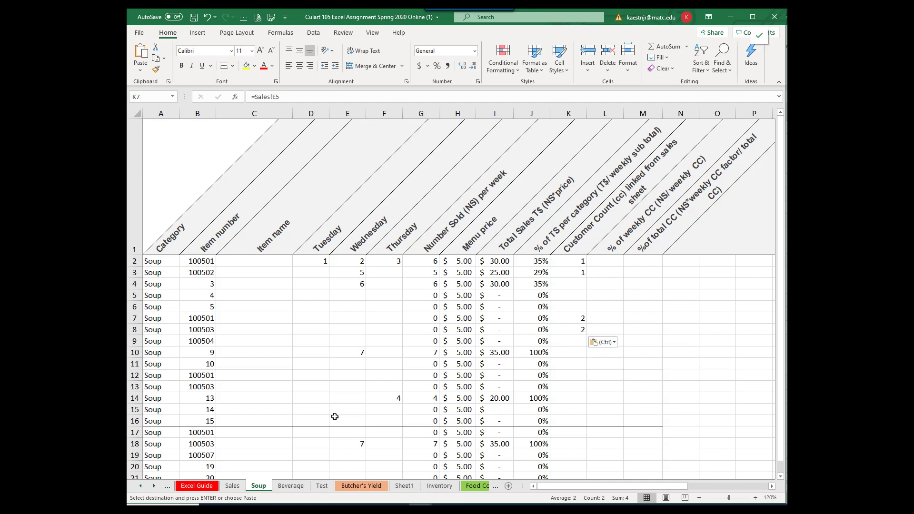
Step: Copy the Week 3 customer counts in E7:E8 of the Sales sheet and paste them as links into the Soup sheet starting at K12
click(232, 486)
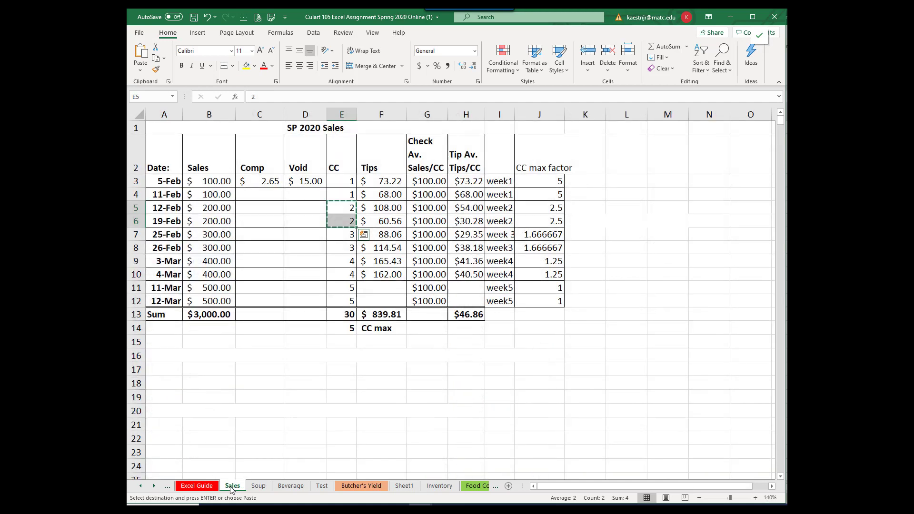
click(343, 238)
drag(343, 240, 343, 246)
right_click(343, 246)
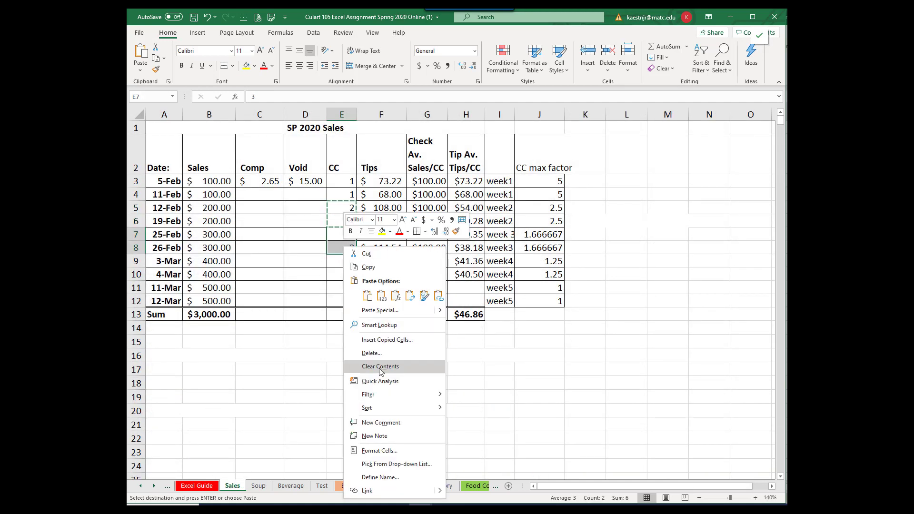
click(381, 295)
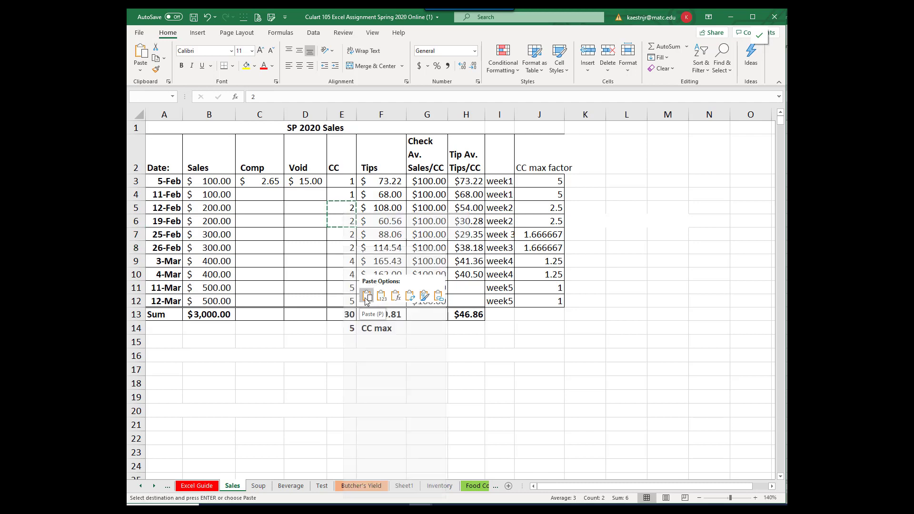
right_click(350, 241)
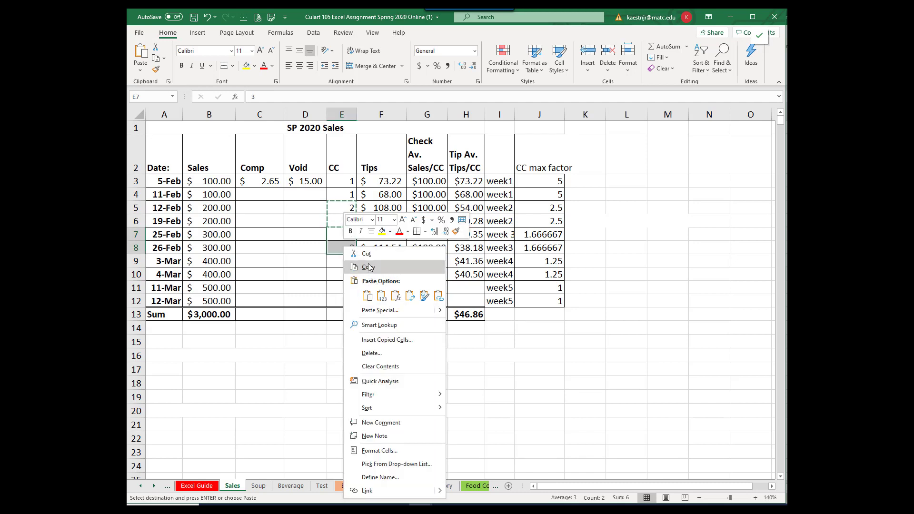
click(368, 267)
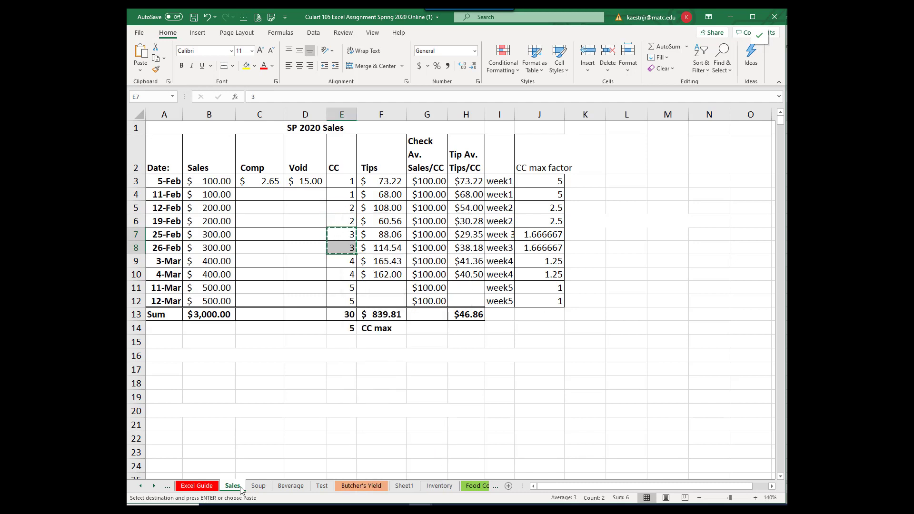
click(262, 487)
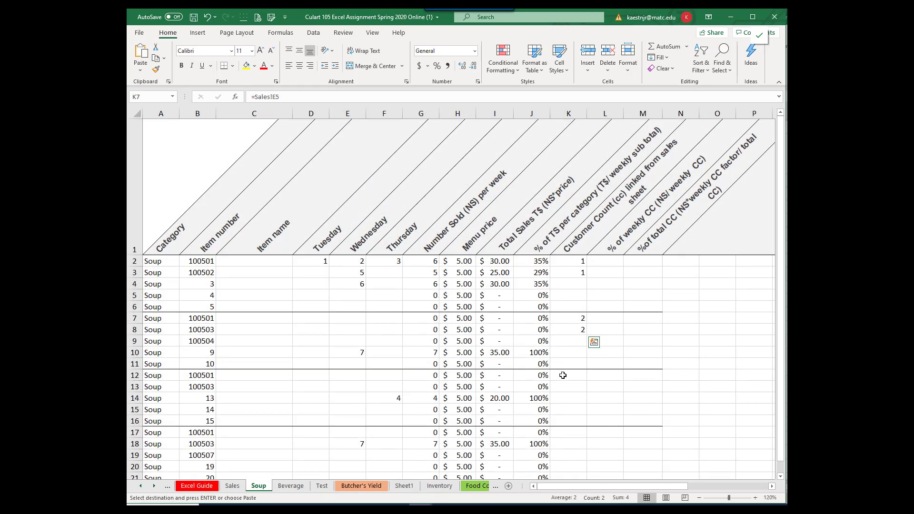
click(562, 375)
right_click(561, 375)
click(658, 173)
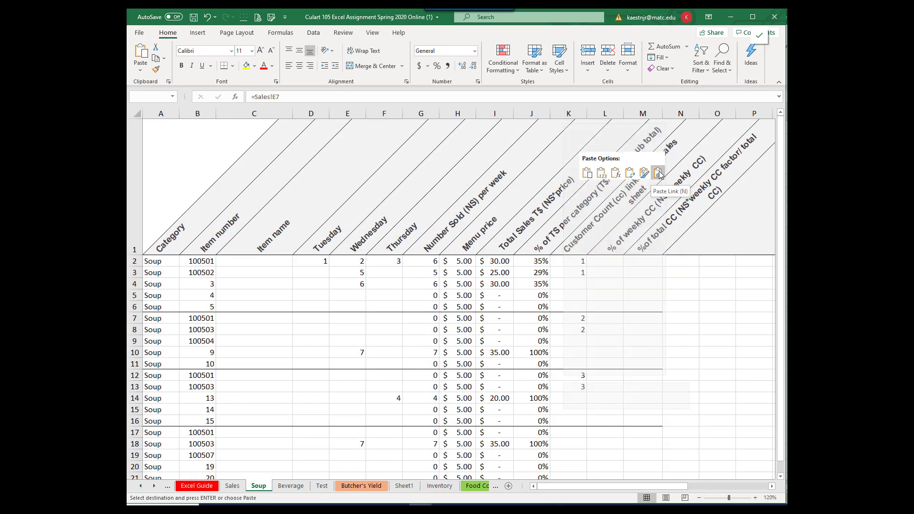
Step: Copy the Week 4 customer counts in E9:E10 of the Sales sheet and paste them as links into the Soup sheet starting at K17
scroll(616, 405, down, 2)
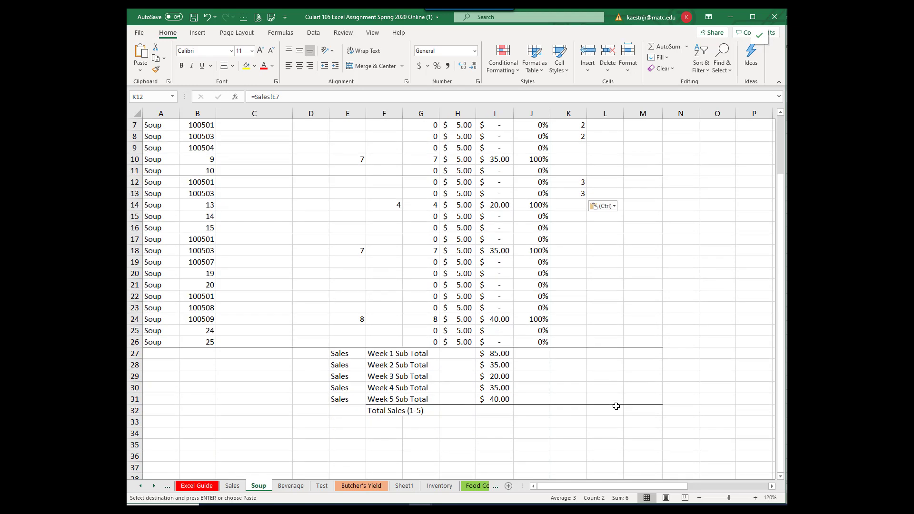
click(232, 485)
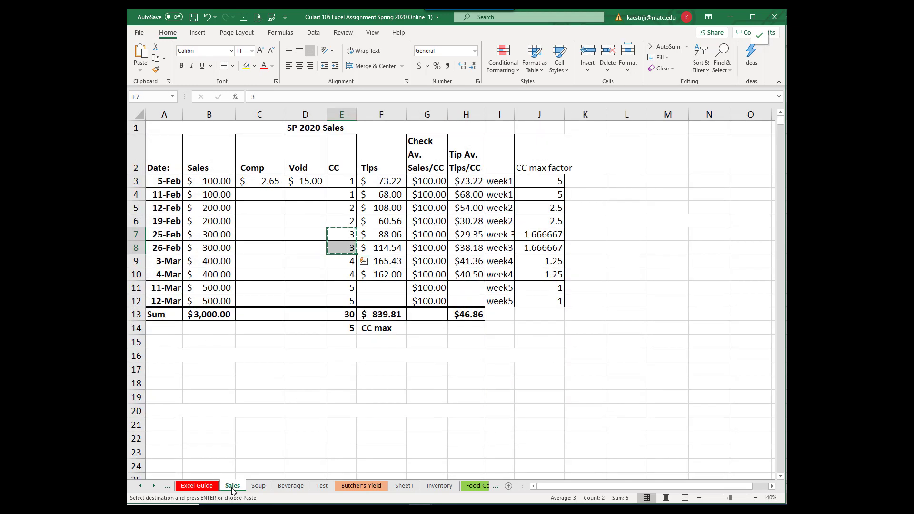
drag(340, 262, 340, 275)
right_click(339, 275)
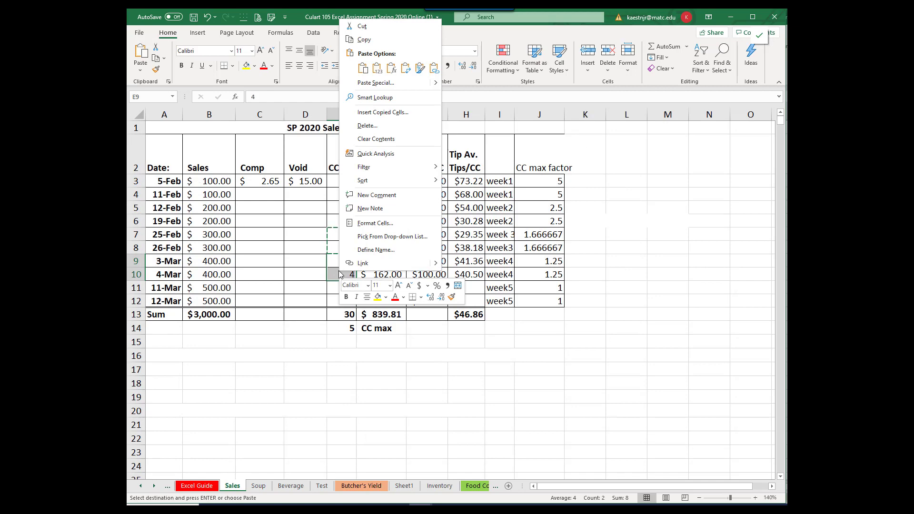
click(367, 42)
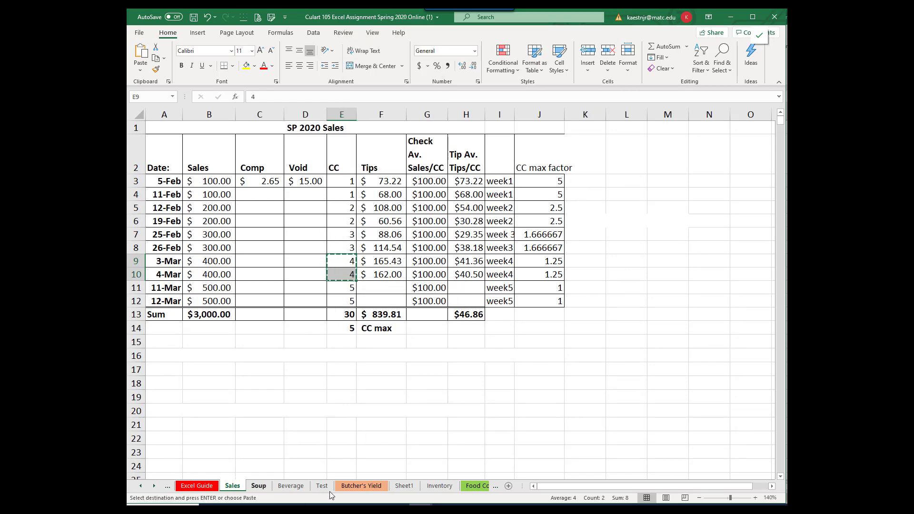
click(258, 485)
click(569, 239)
key(ctrl+v)
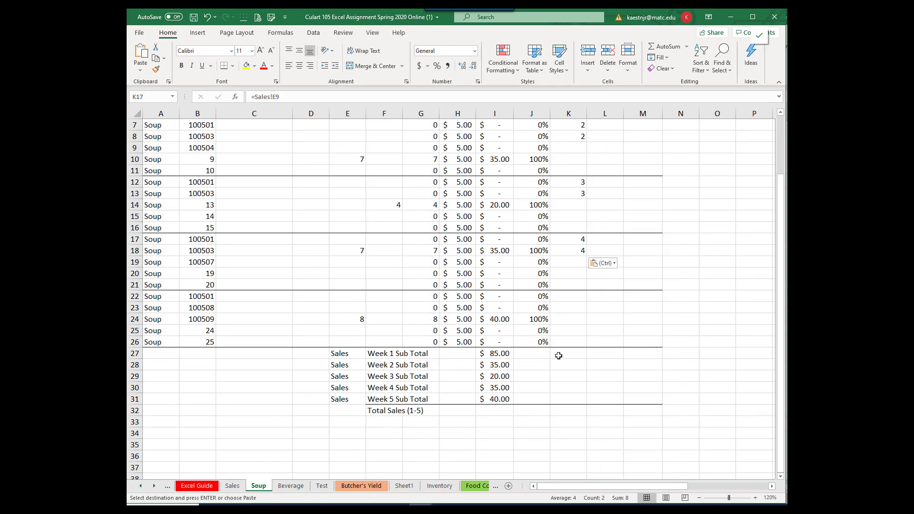
Step: Copy the Week 5 customer counts in E11:E12 of the Sales sheet and paste them as links into the Soup sheet starting at K22
click(235, 486)
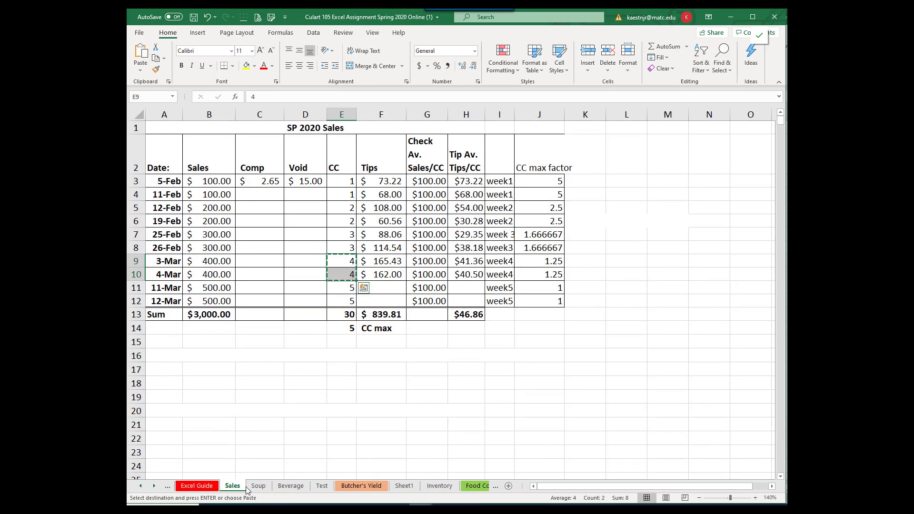
drag(333, 287, 332, 298)
key(ctrl+v)
right_click(332, 297)
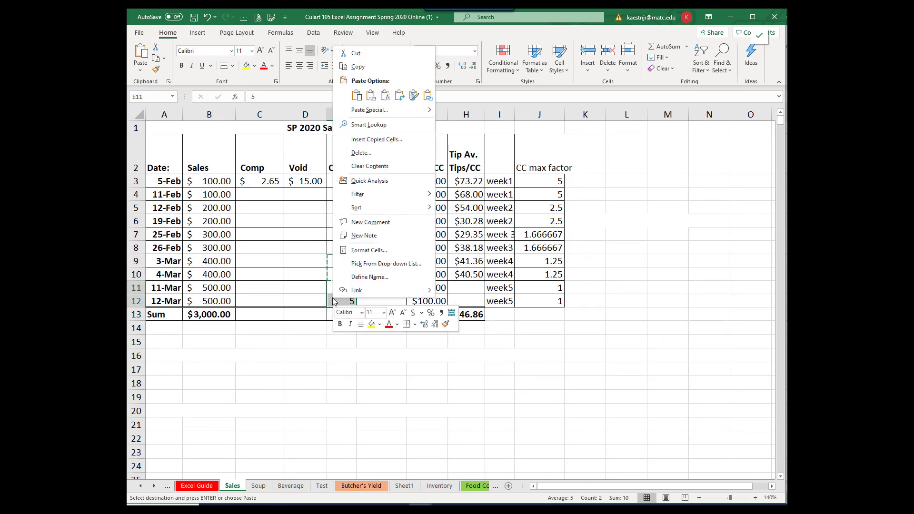
click(351, 65)
click(259, 486)
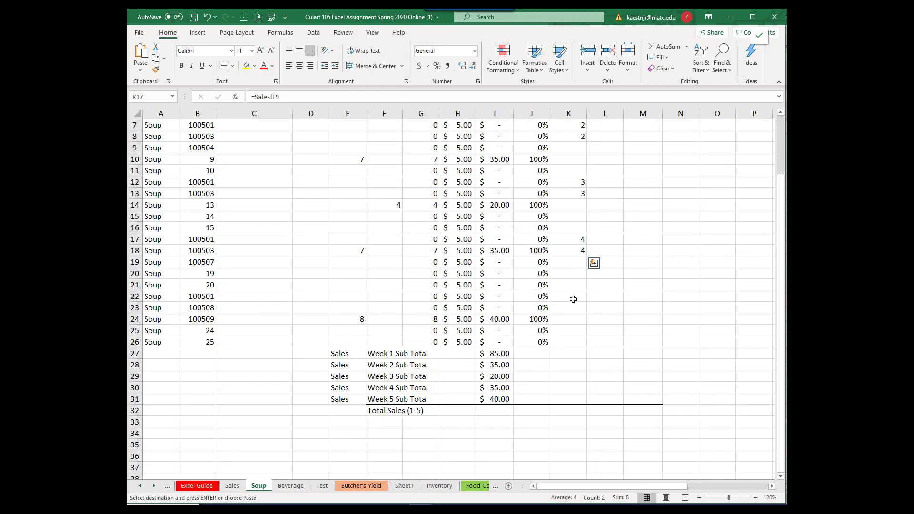
click(571, 297)
right_click(571, 297)
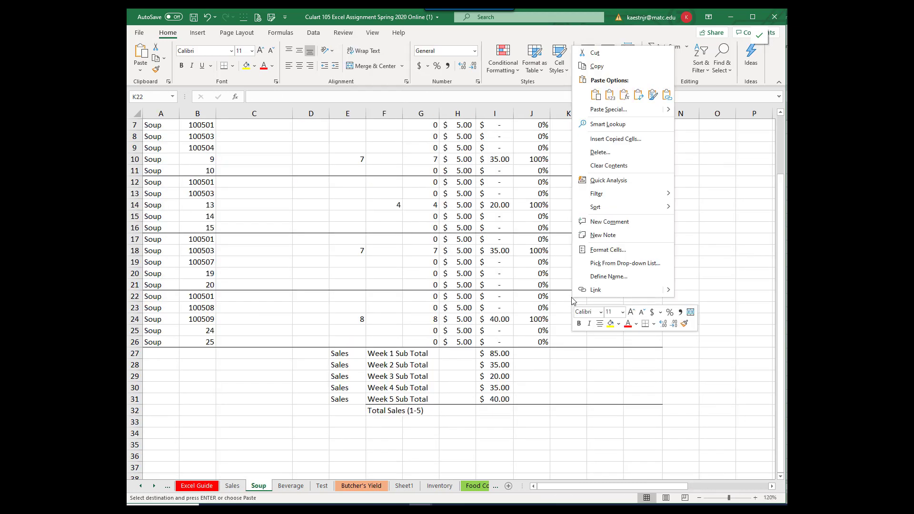
click(666, 96)
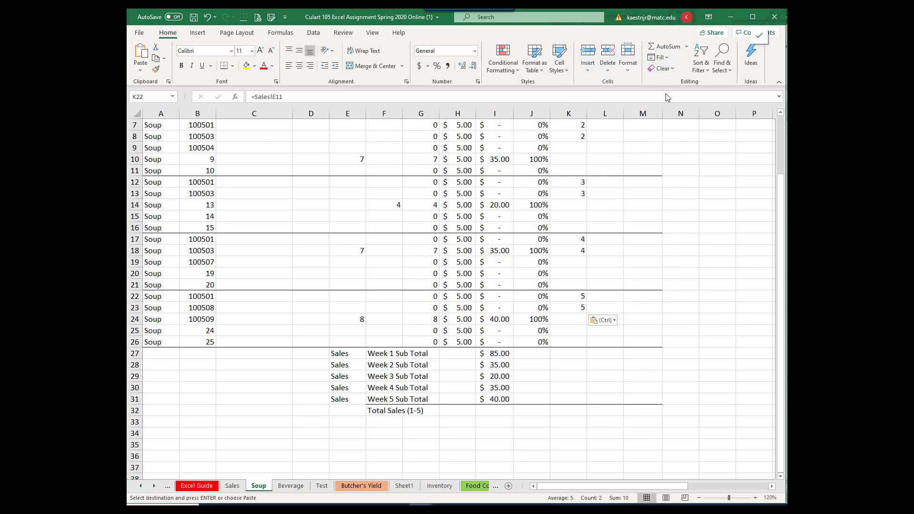
Step: Total the Week 1 customer counts with an AutoSum in K27, using the Week 1 cells starting at K2 as the range
click(571, 355)
click(669, 47)
scroll(674, 231, up, 2)
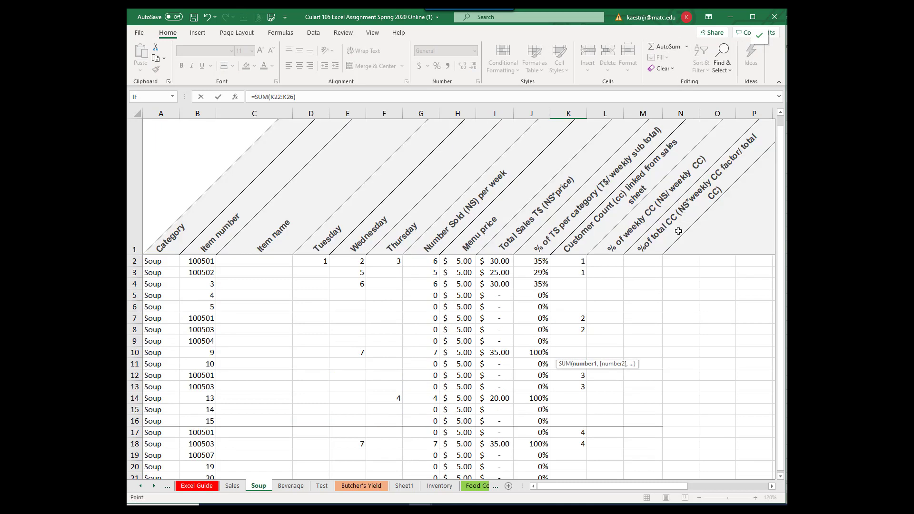
drag(563, 259, 564, 280)
key(Return)
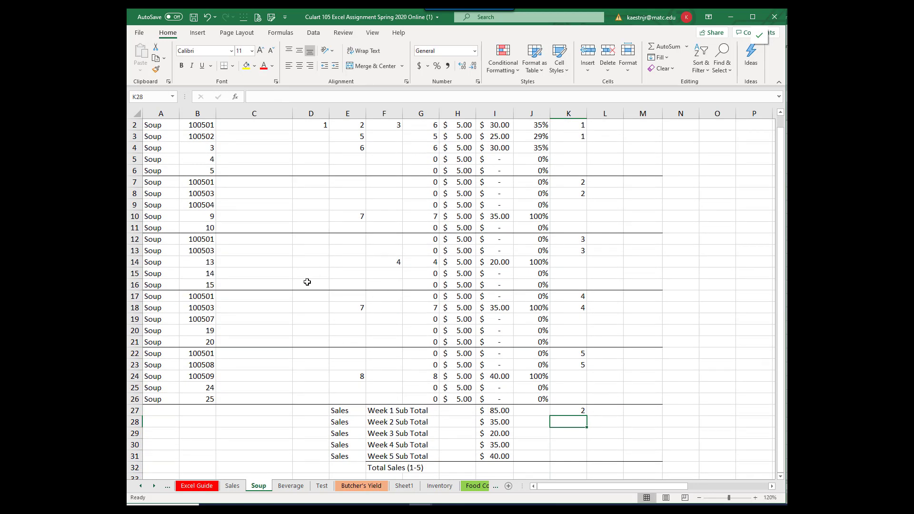
Step: Total the Week 2 customer counts with an AutoSum in K28, using the Week 2 cells starting at K7 as the range
scroll(367, 256, up, 1)
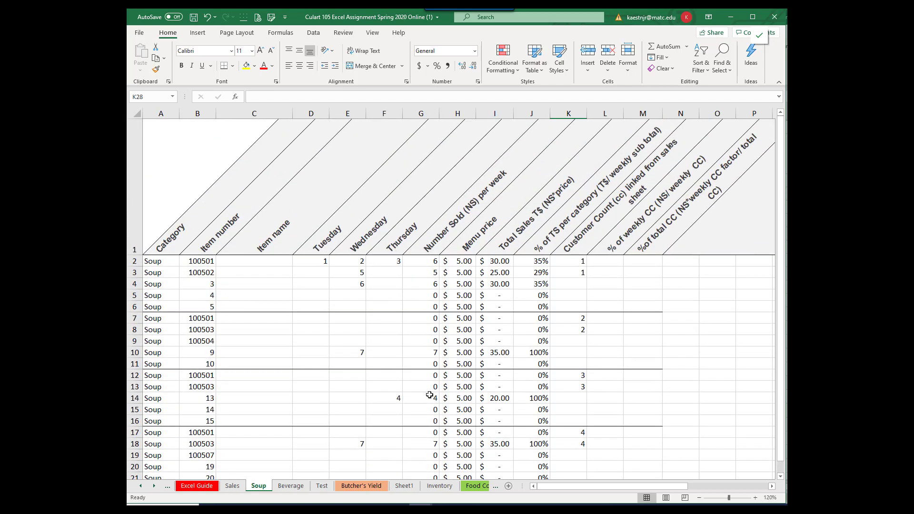
scroll(622, 462, down, 1)
scroll(622, 462, down, 2)
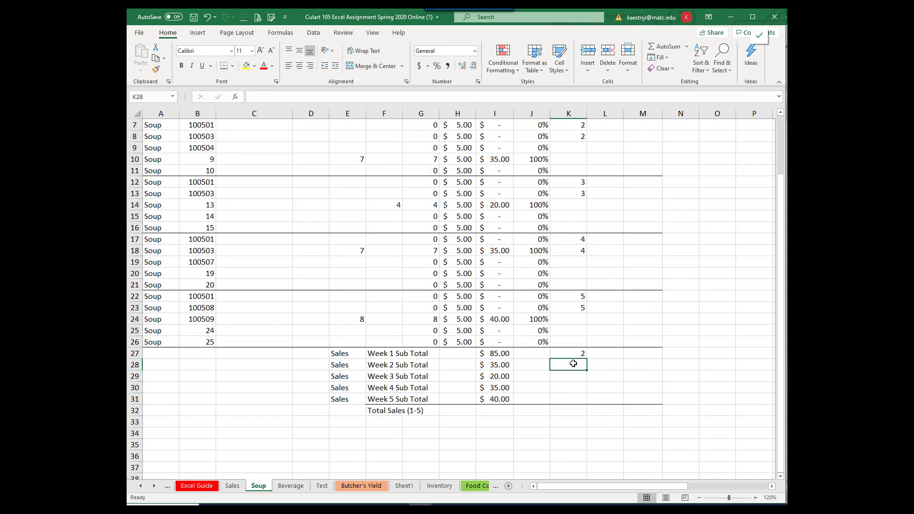
click(660, 48)
scroll(637, 281, up, 1)
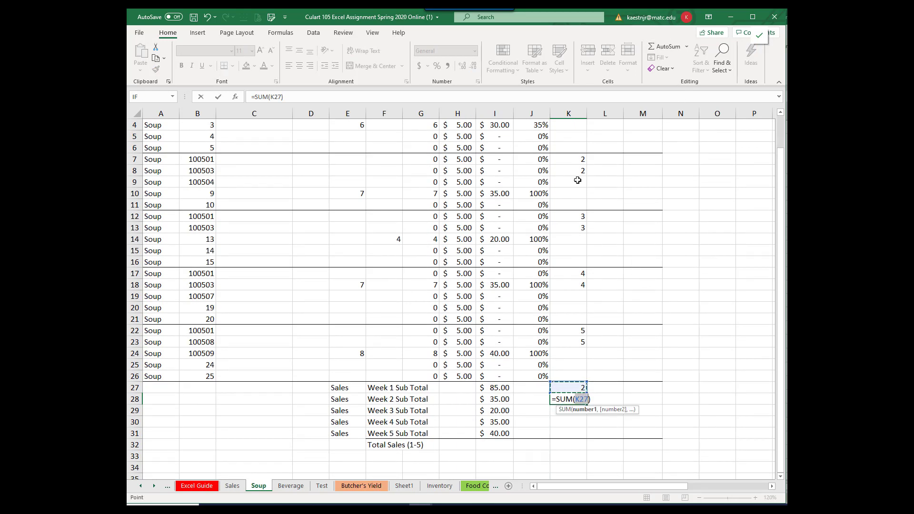
drag(568, 160, 571, 185)
key(Return)
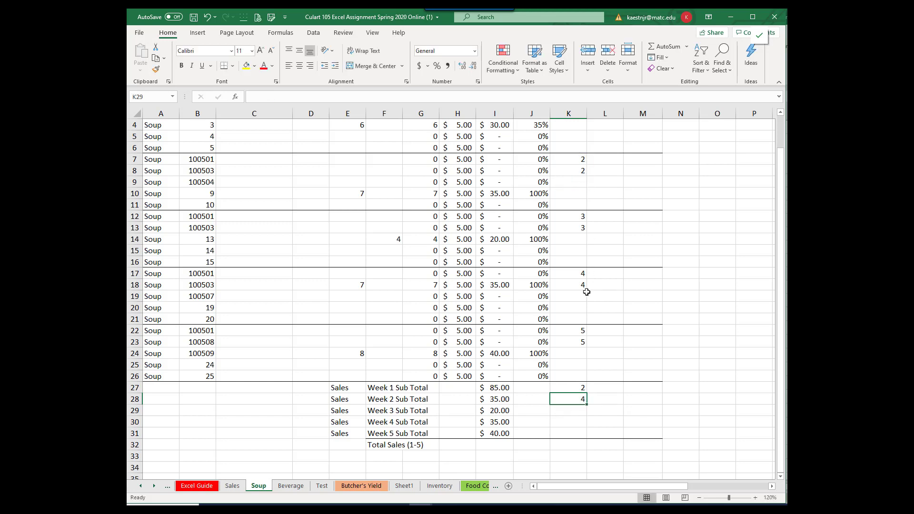